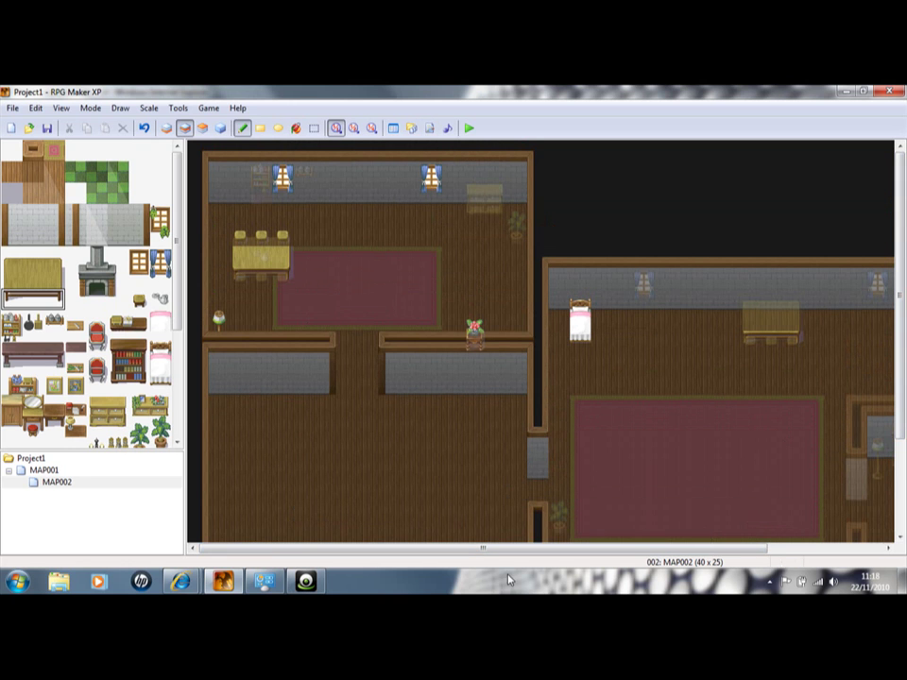
Place a cabinet beside the bed in the bedroom.
mouse_move(500, 548)
left_mouse_down()
mouse_move(601, 542)
mouse_move(501, 546)
left_mouse_up()
left_click_drag(600, 546, 876, 387)
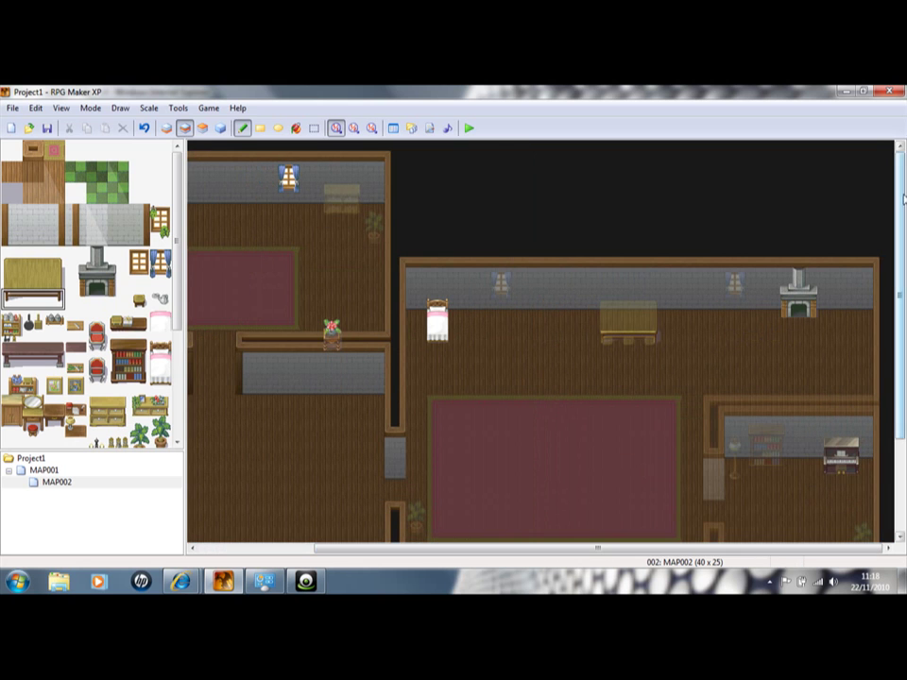
scroll(850, 406, "down", 3)
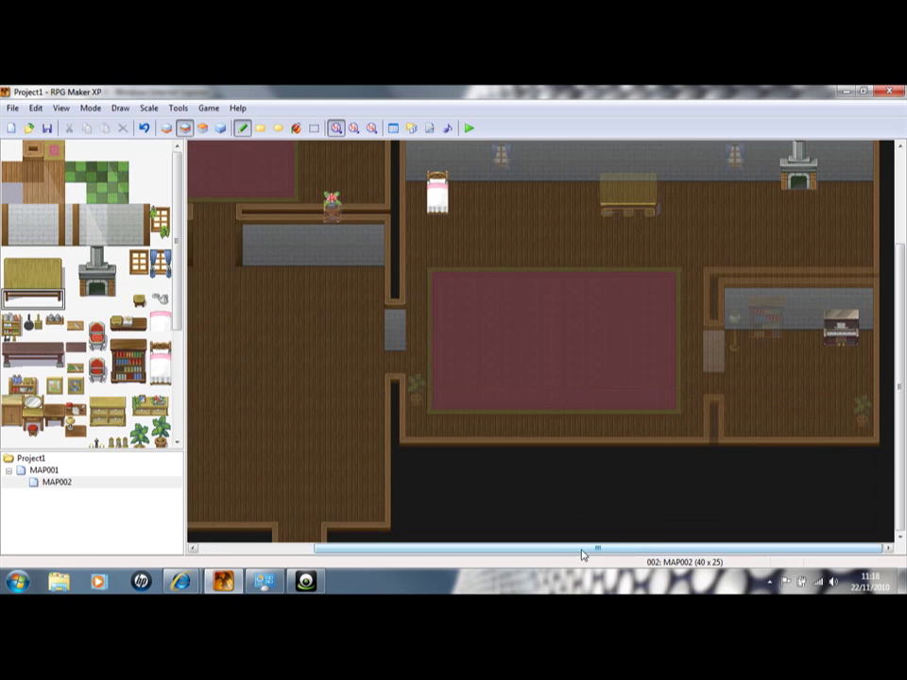
left_click_drag(581, 548, 430, 543)
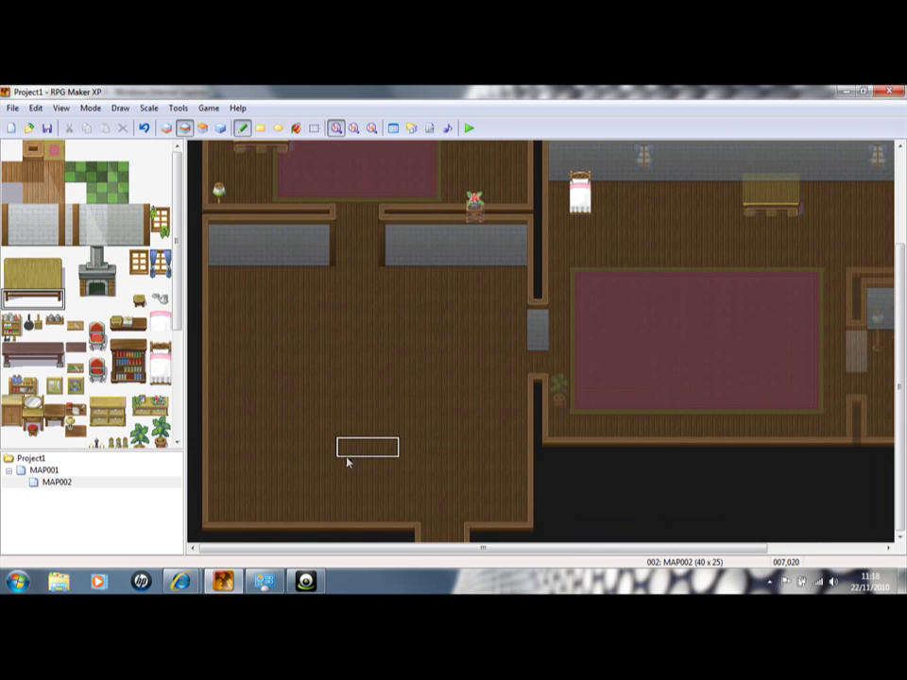
left_click_drag(106, 413, 118, 432)
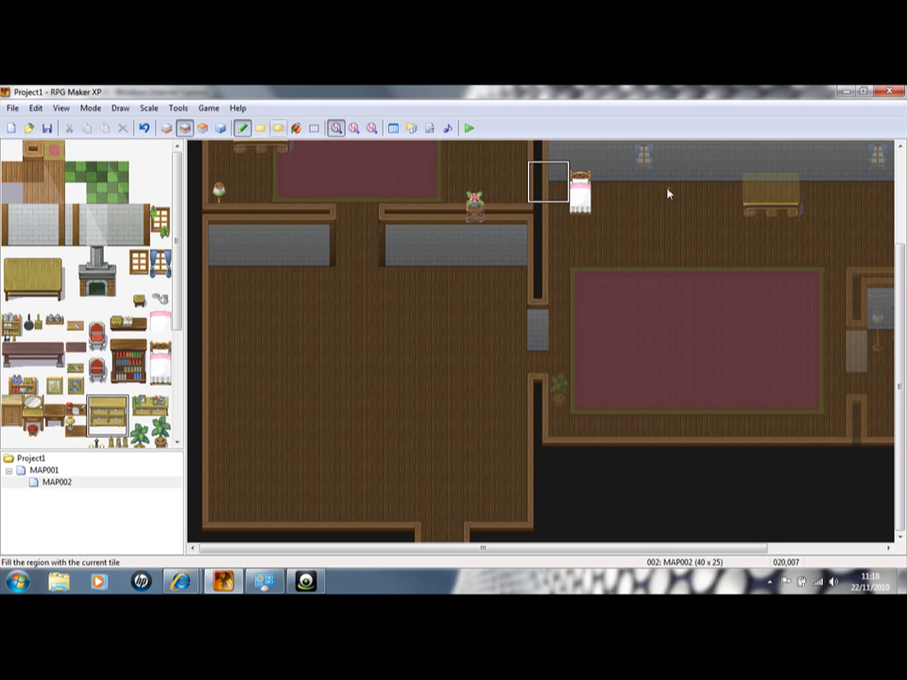
left_click(614, 182)
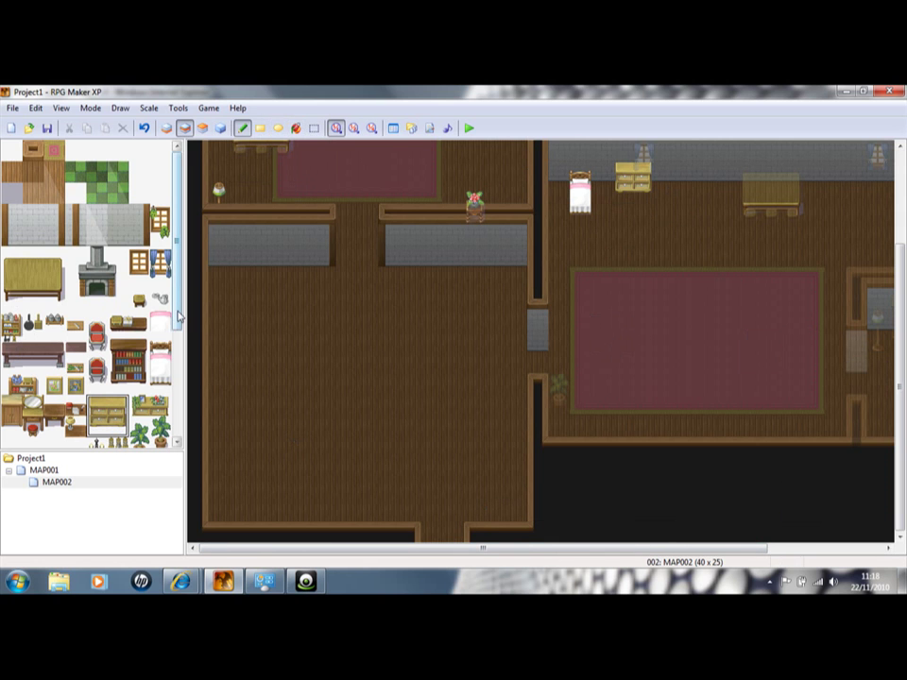
On Layer 3, place the pink dress and dark suit mannequins along the left wall.
scroll(170, 331, "down", 5)
mouse_move(183, 425)
left_mouse_down()
mouse_move(187, 376)
mouse_move(178, 436)
left_mouse_up()
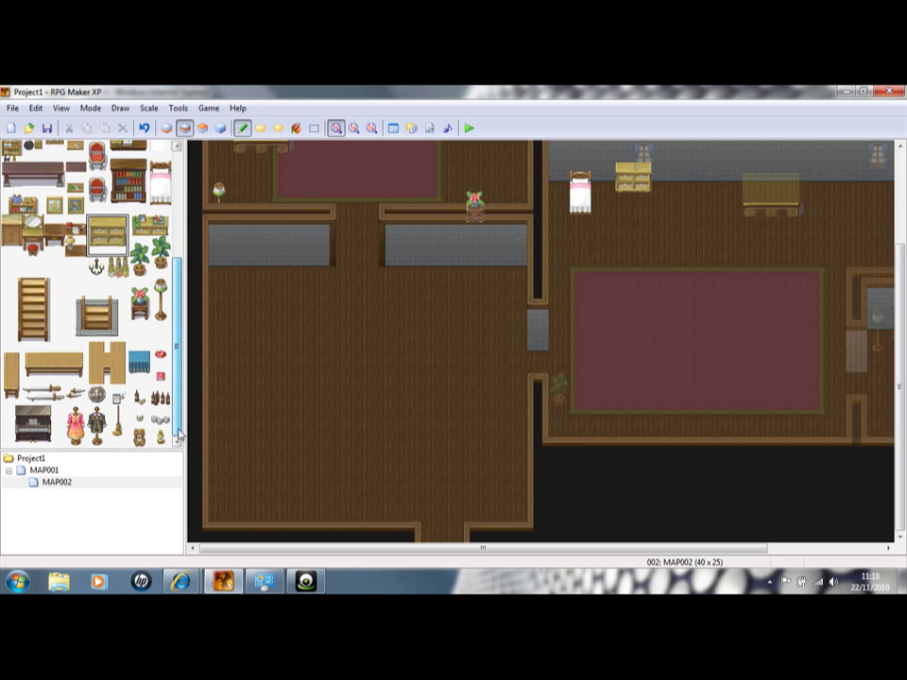
left_click(75, 425)
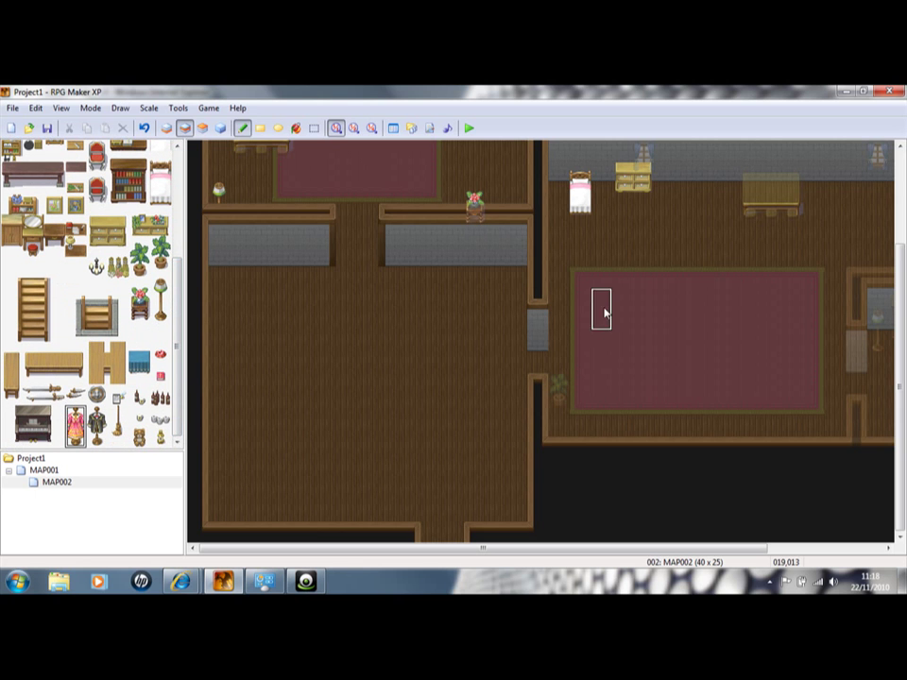
left_click(559, 268)
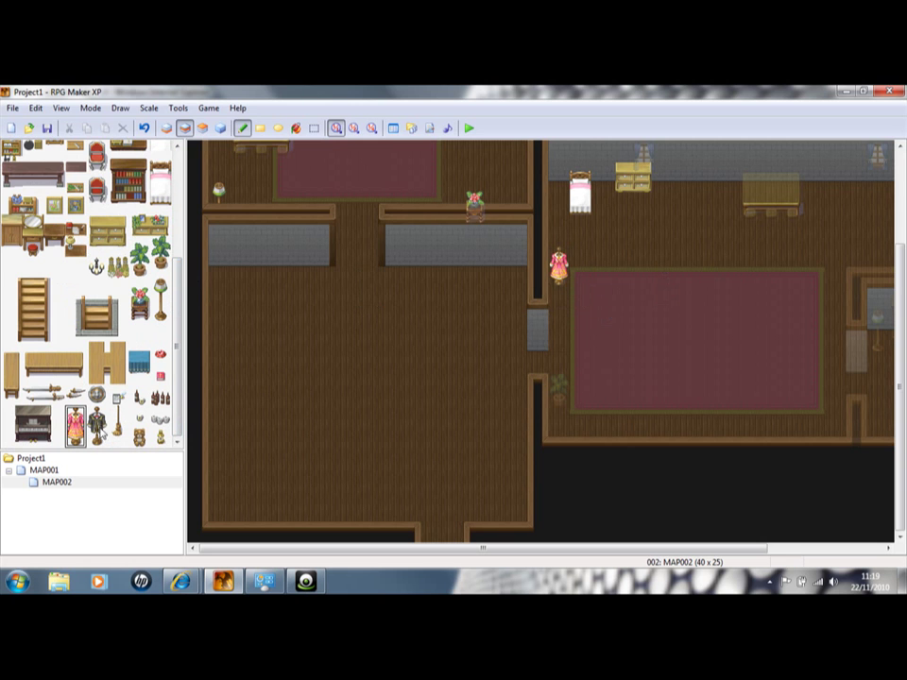
left_click(96, 425)
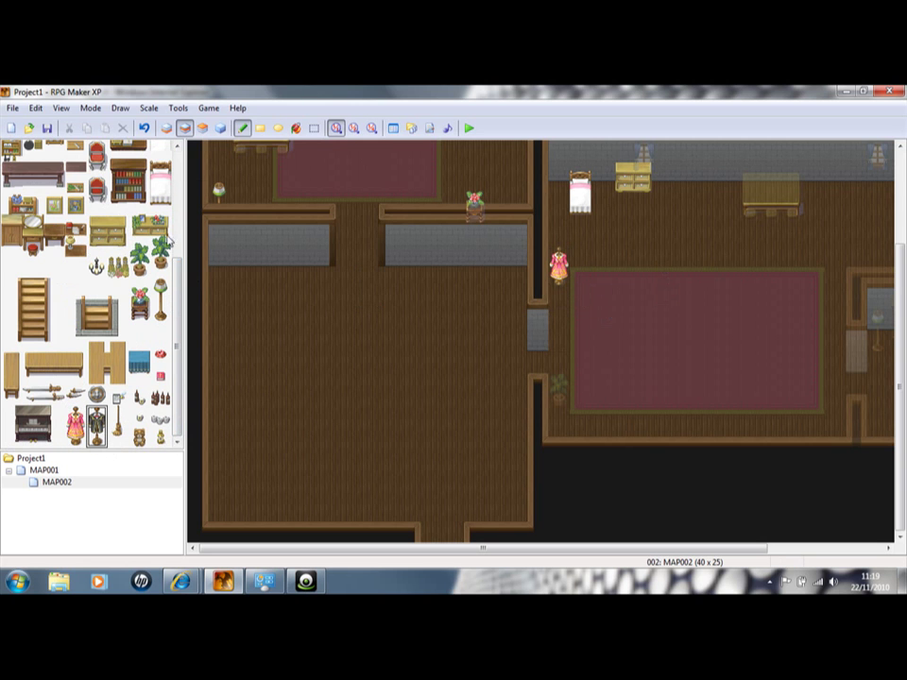
left_click(201, 130)
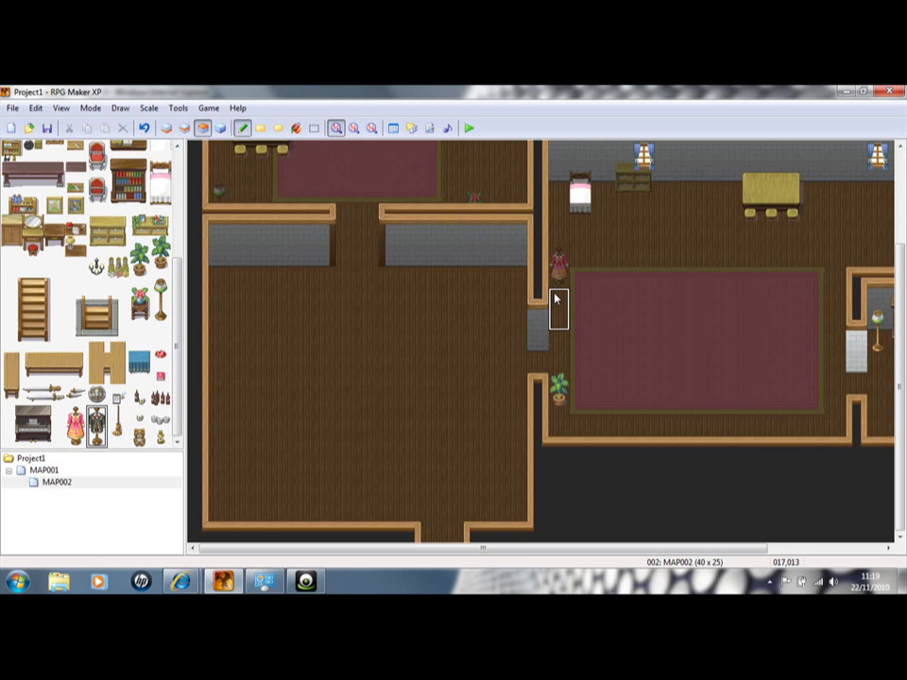
left_click(556, 300)
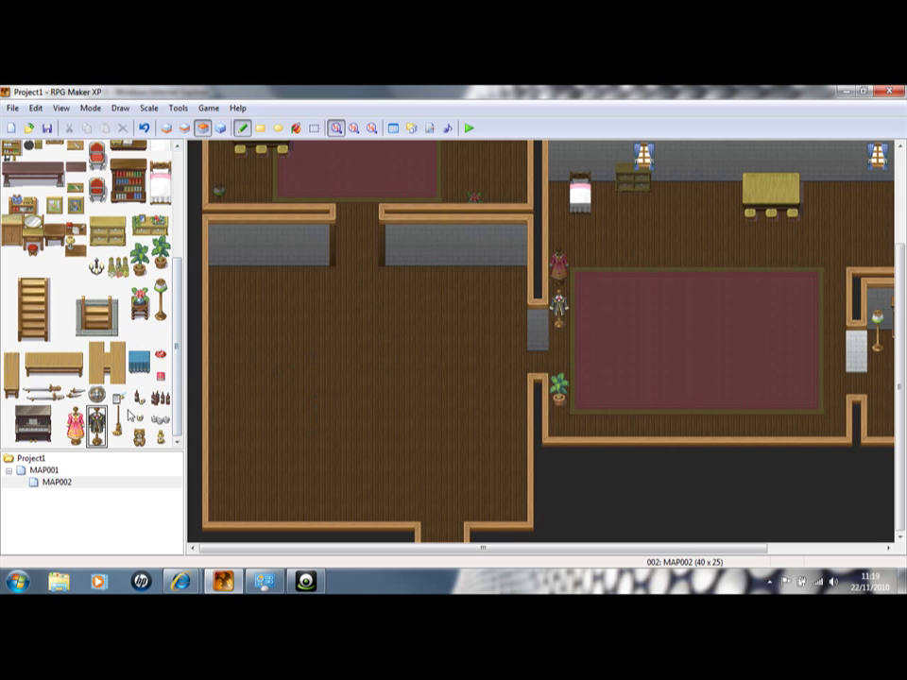
left_click(121, 430)
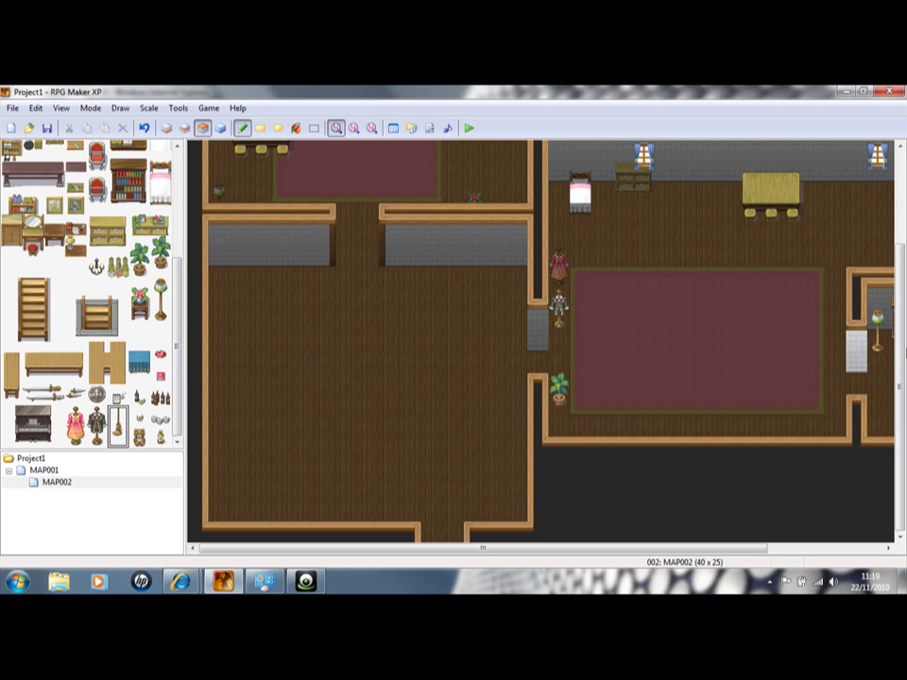
Place a second bed to the right of the cabinet.
scroll(902, 359, "up", 4)
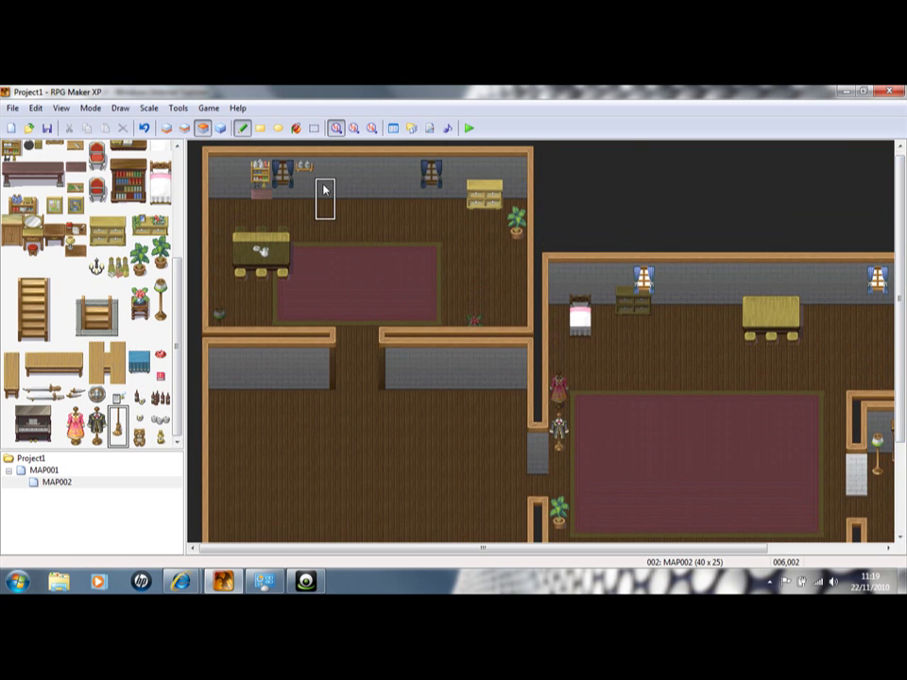
scroll(875, 442, "down", 4)
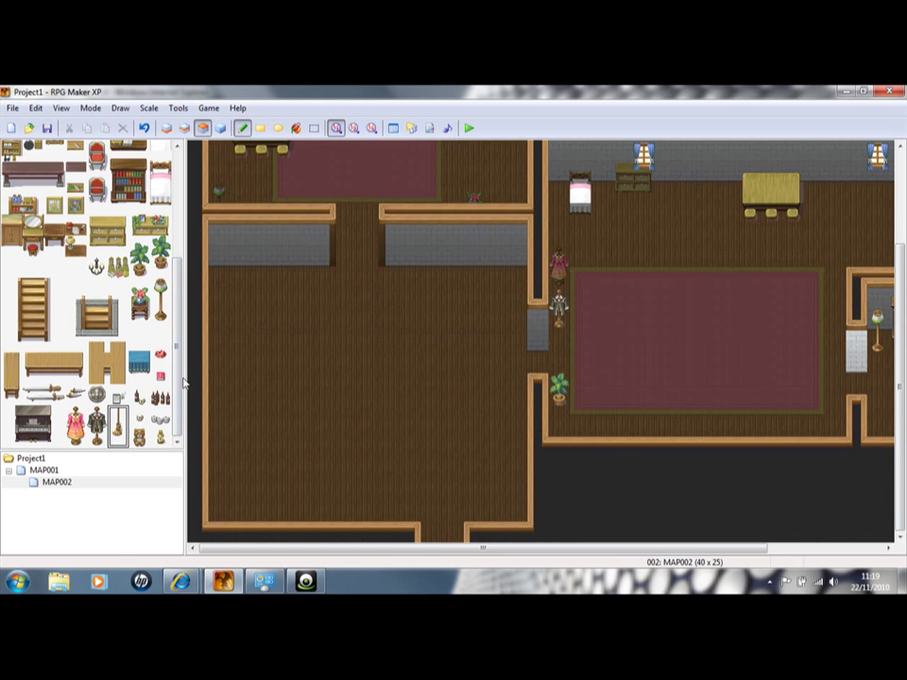
left_click(162, 179)
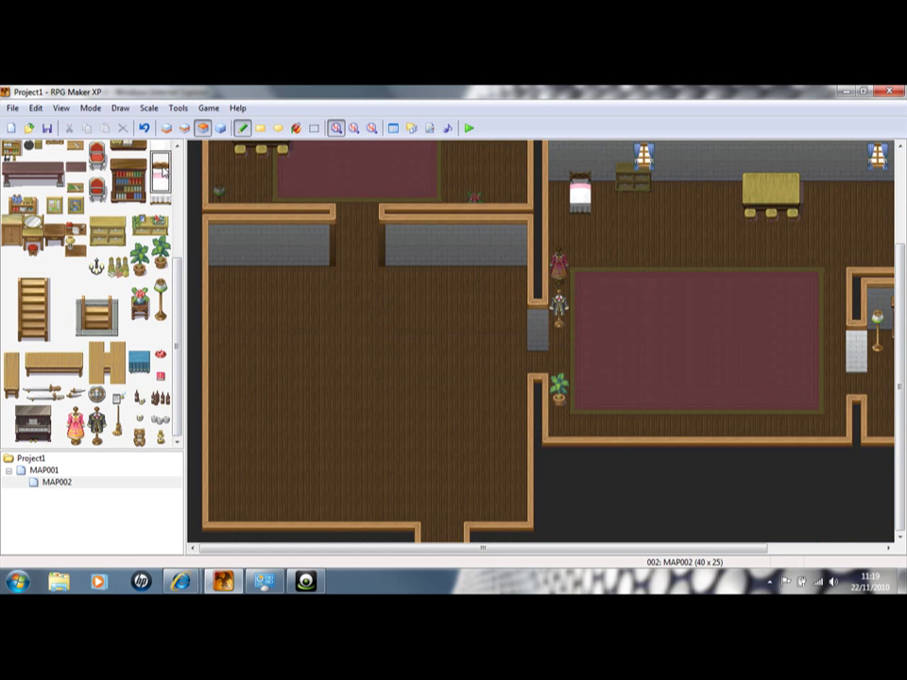
left_click(687, 189)
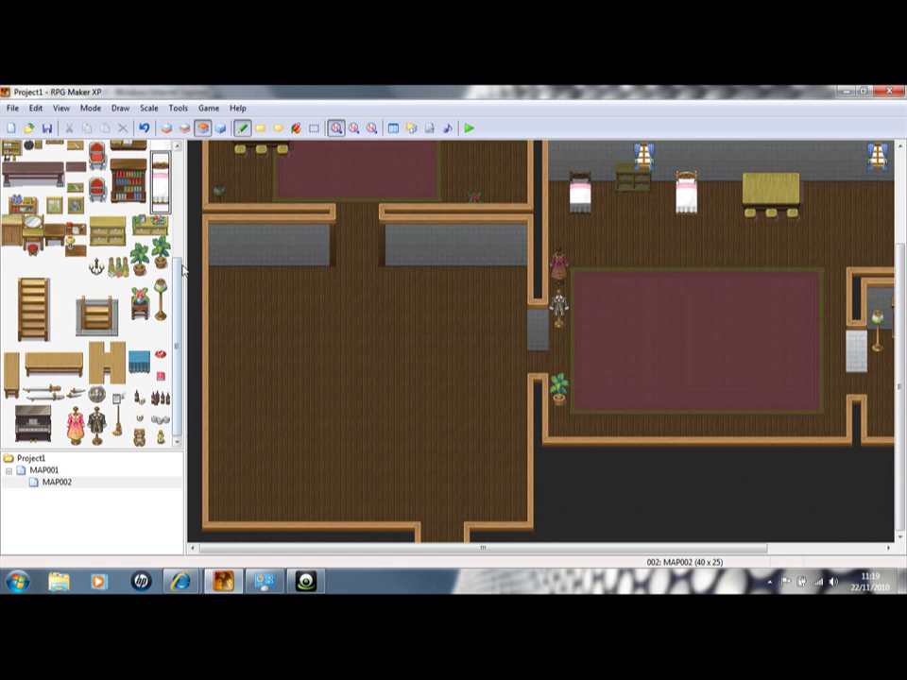
Select the full two-tile bed and switch to editing Layer 2.
scroll(180, 229, "up", 2)
left_click(160, 227)
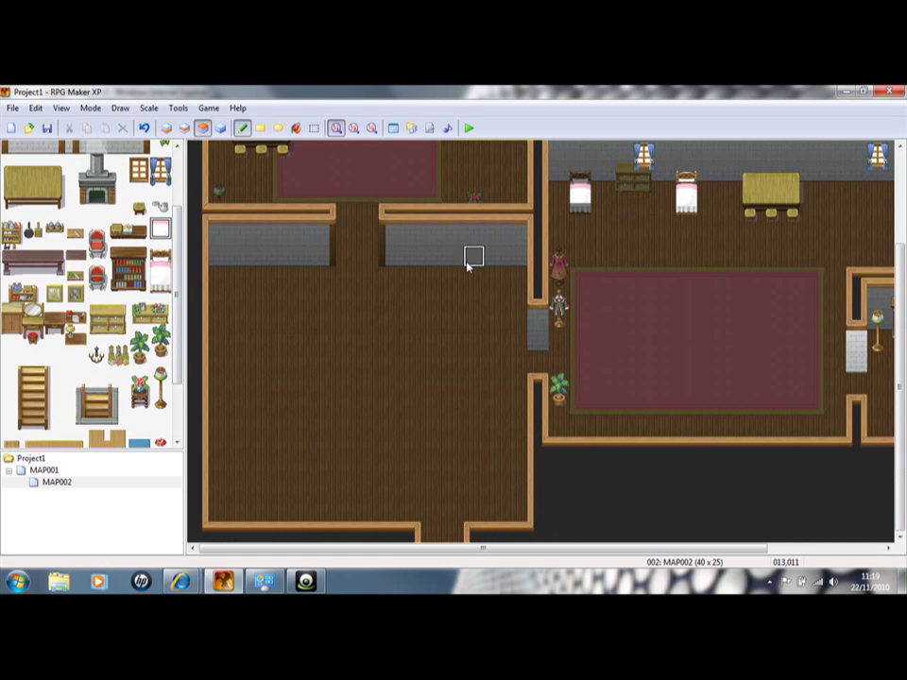
left_click_drag(160, 251, 160, 274)
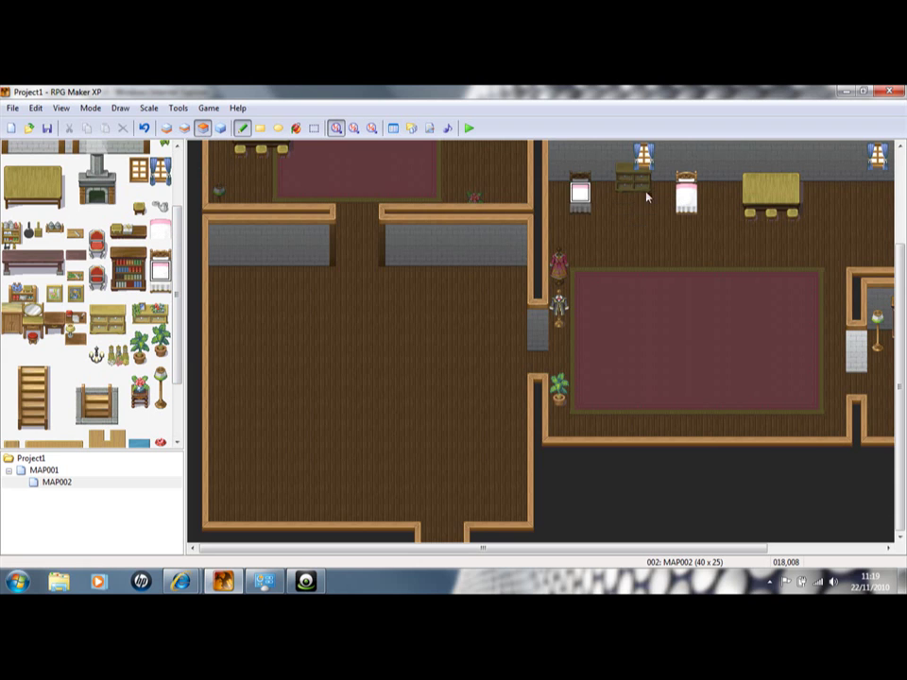
left_click(184, 127)
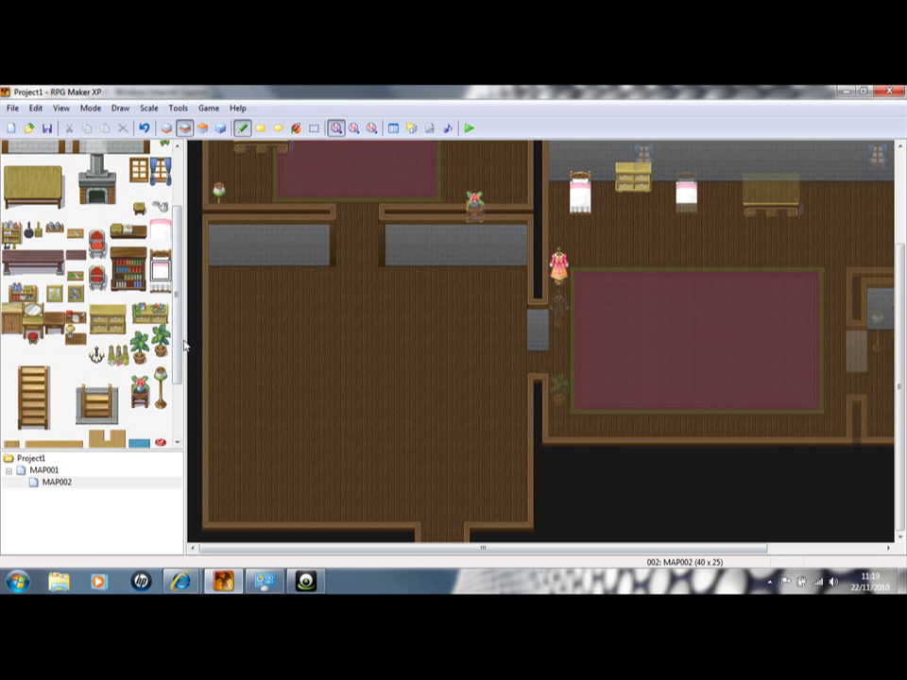
left_click_drag(183, 345, 176, 413)
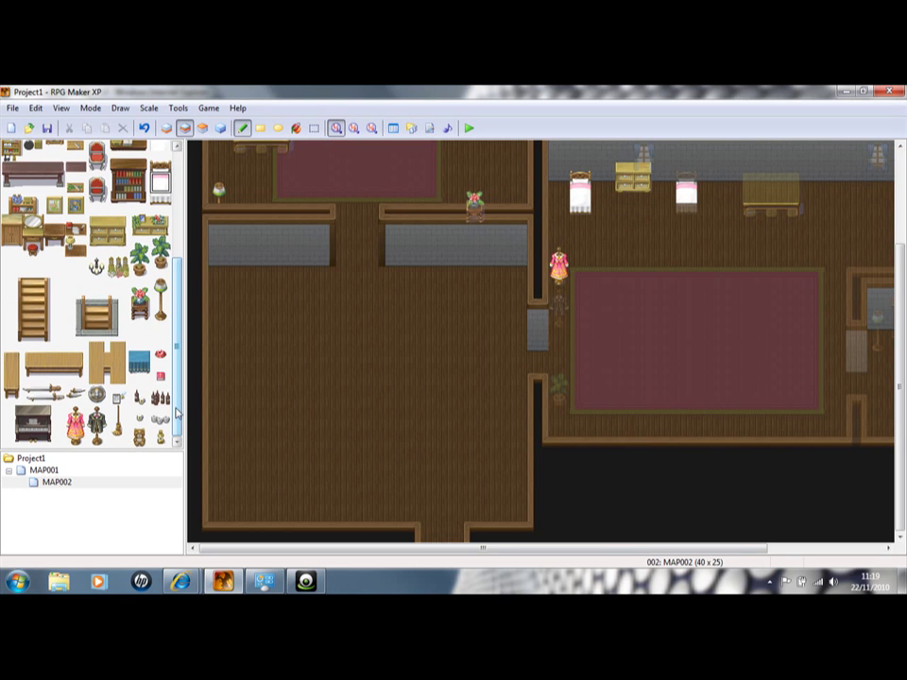
On Layer 3, hang a sword and a globe on the lower-left room's walls.
left_click(49, 397)
left_click(202, 127)
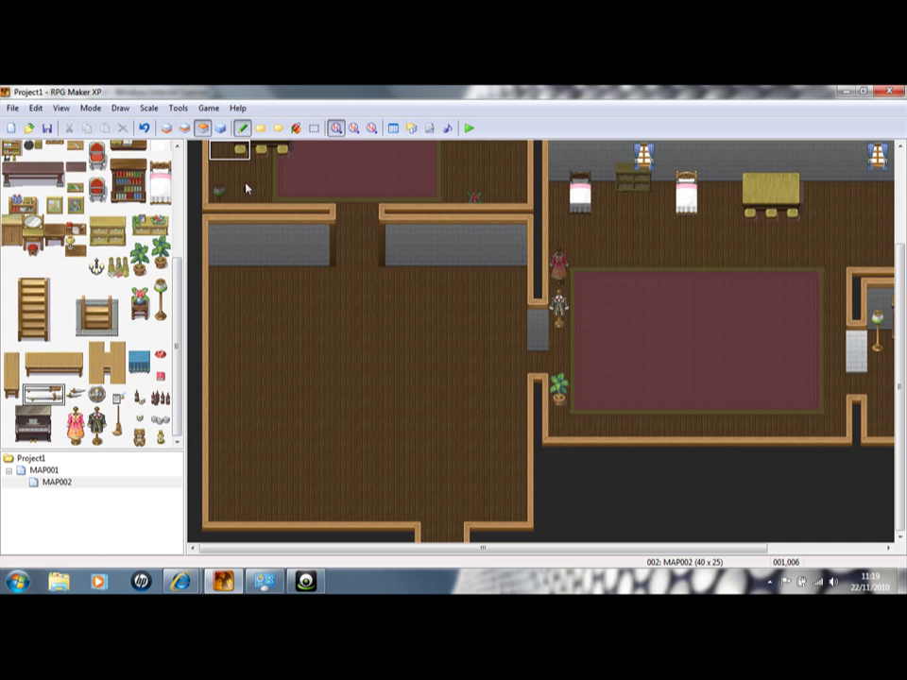
left_click(75, 394)
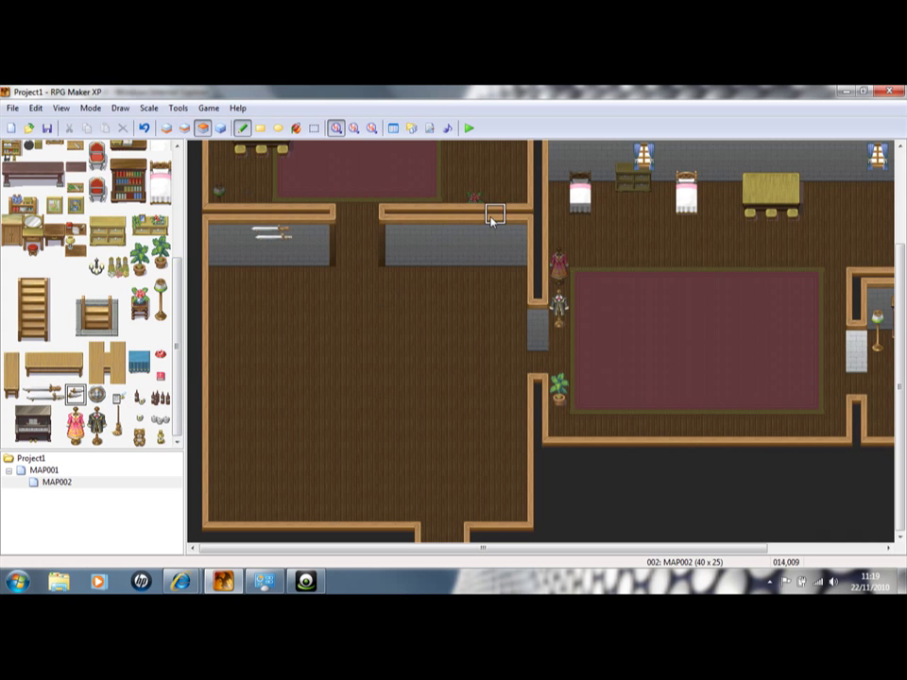
left_click(430, 234)
left_click(98, 394)
left_click(473, 234)
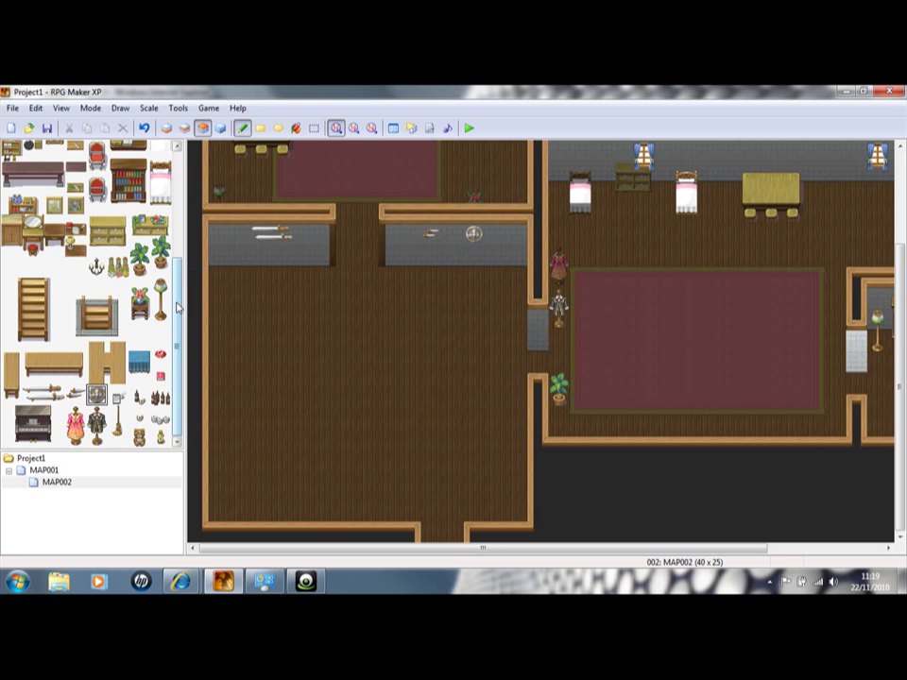
Place a 2x2 shelf against the back wall with flowers on top.
left_click_drag(174, 323, 185, 236)
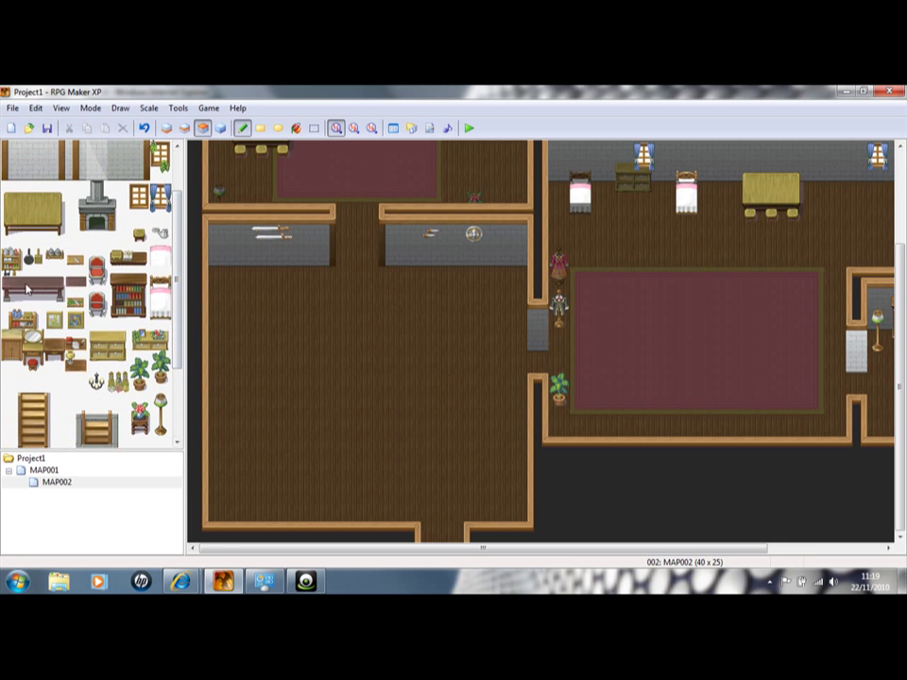
left_click_drag(7, 274, 44, 281)
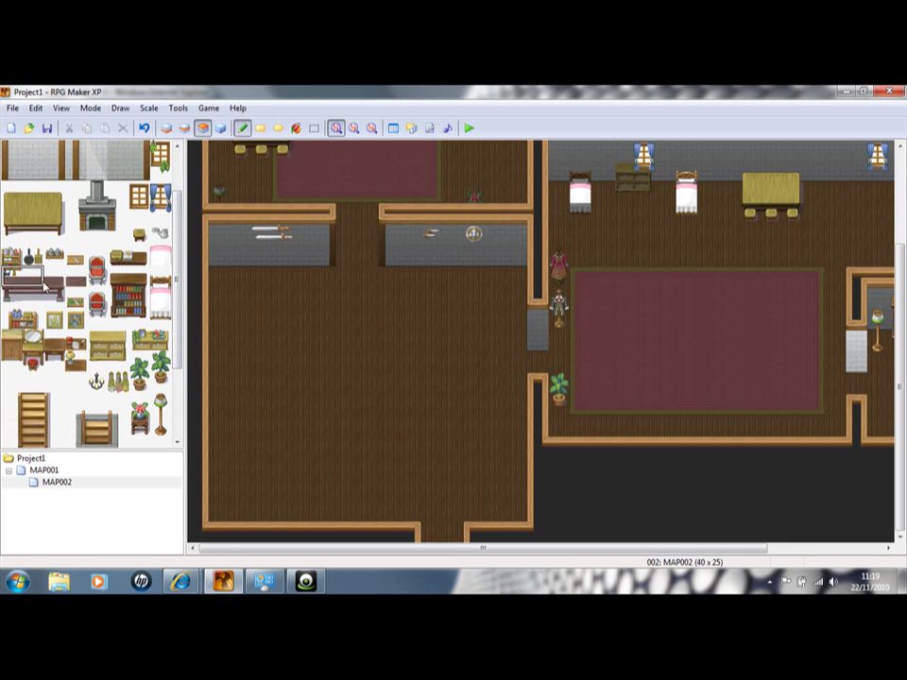
left_click(12, 360)
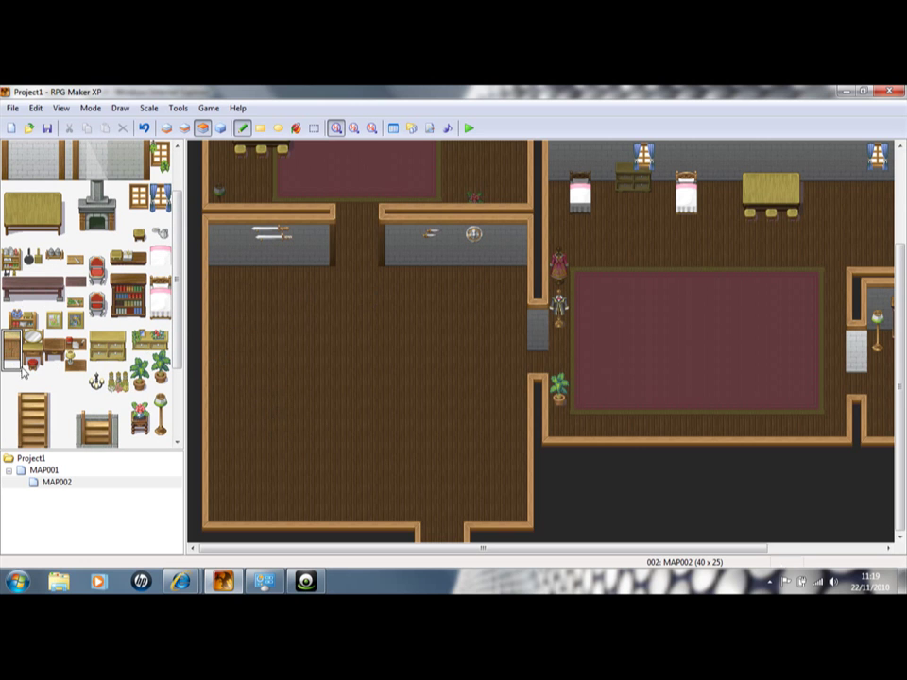
left_click_drag(91, 367, 120, 342)
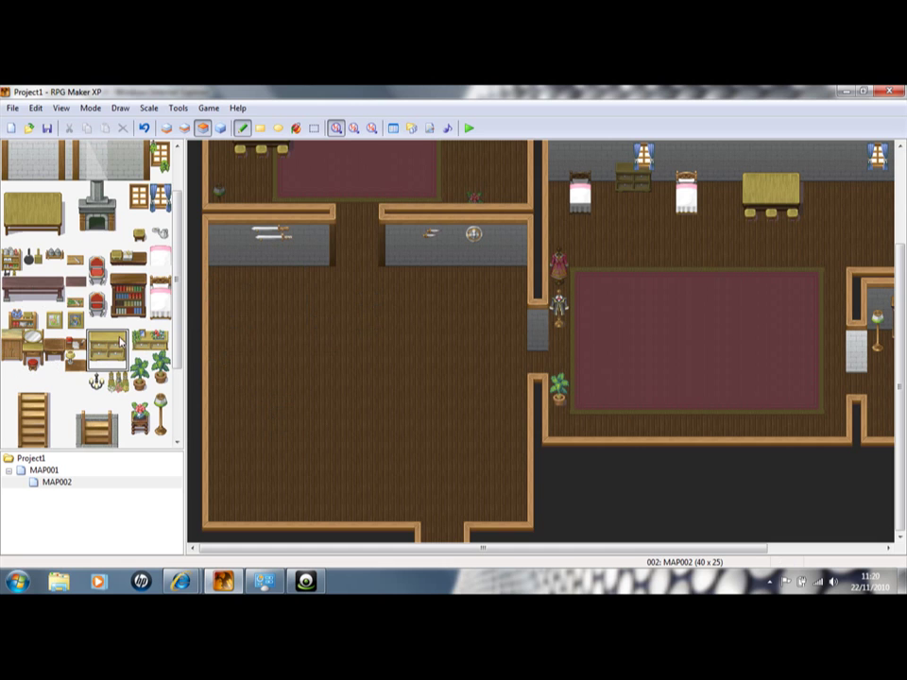
left_click(249, 253)
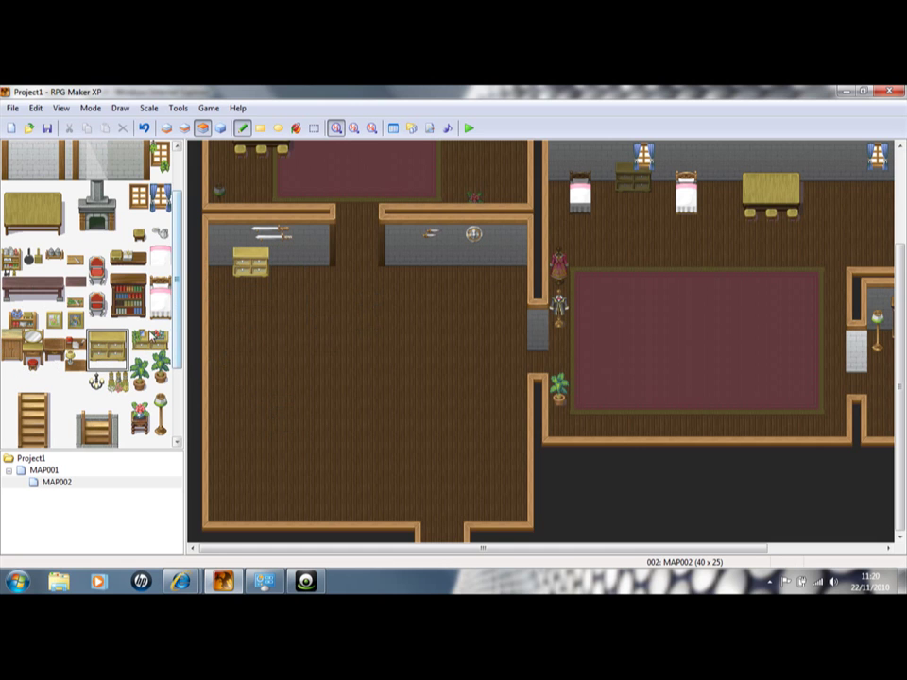
left_click_drag(142, 340, 162, 340)
left_click(244, 261)
Place a potted plant by the room's right wall.
scroll(170, 312, "down", 1)
left_click_drag(161, 355, 163, 334)
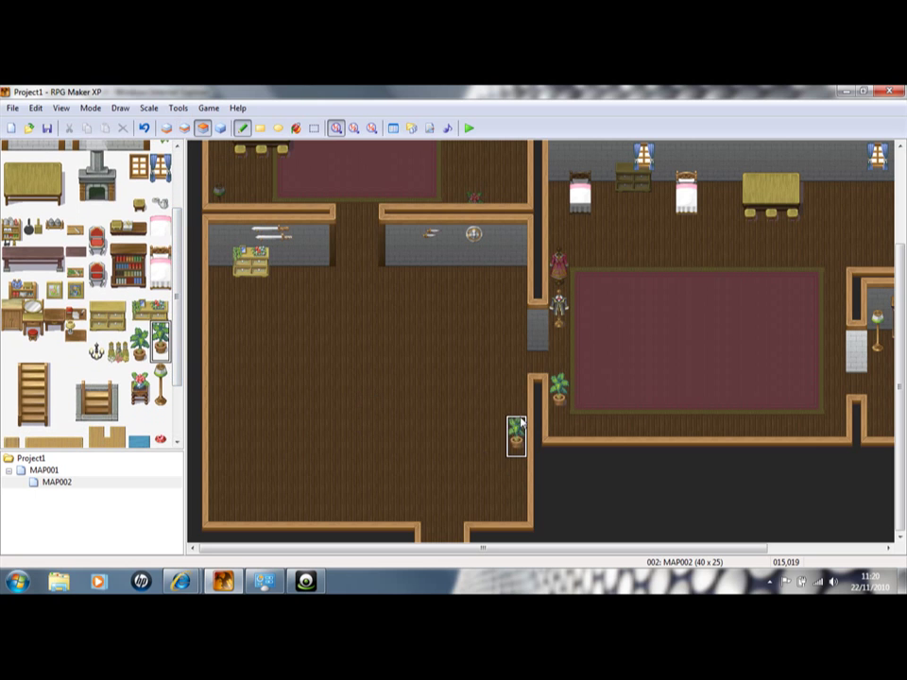
left_click(516, 433)
scroll(182, 326, "up", 3)
On Layer 1, draw a pink carpet rectangle filling the lower-left room, redoing the misdrawn first attempt.
left_click(167, 129)
left_click(54, 149)
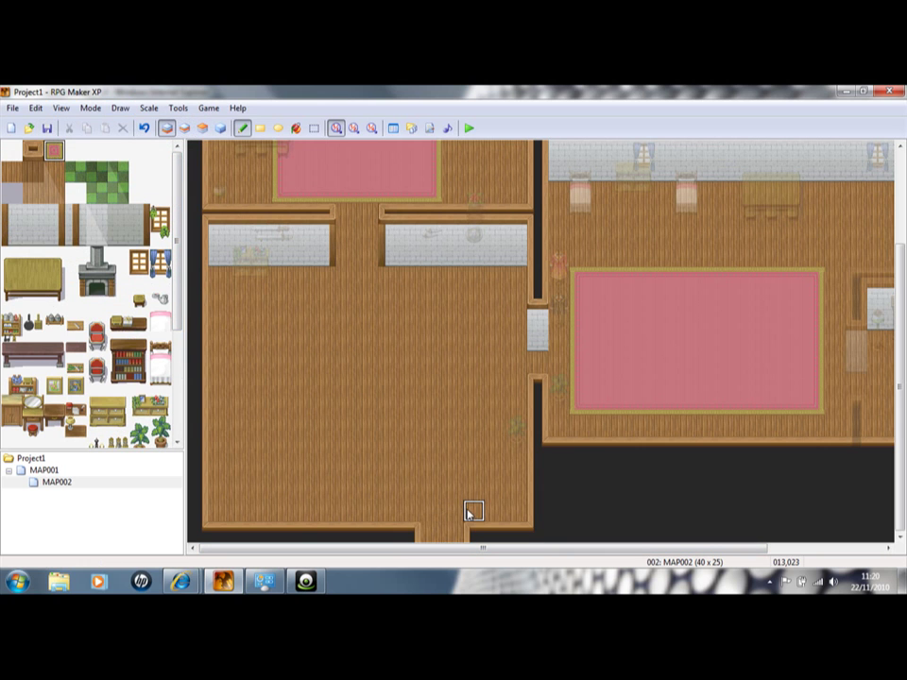
left_click(262, 130)
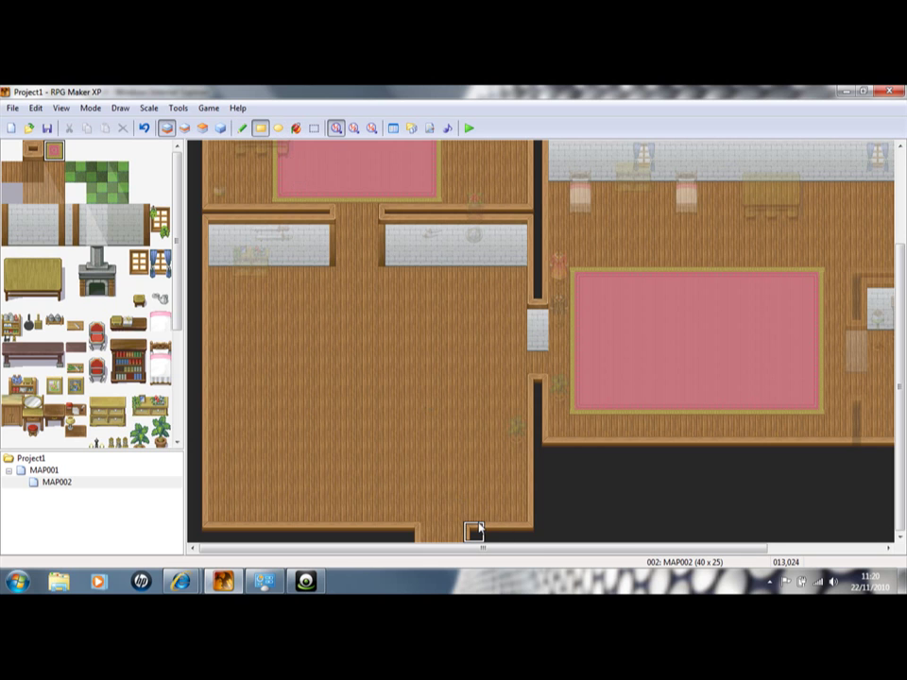
left_click_drag(471, 510, 281, 359)
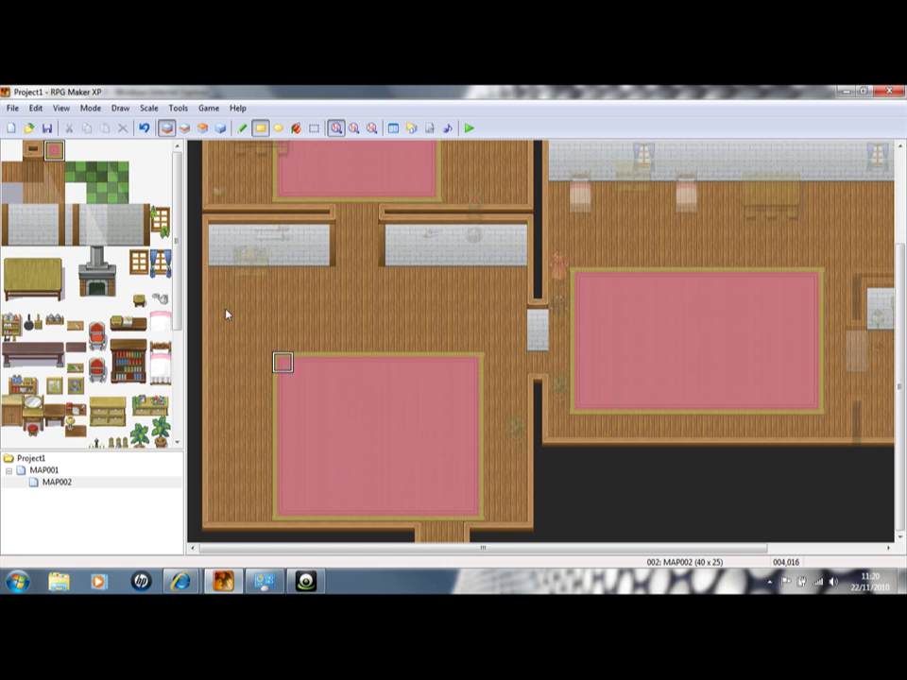
left_click(143, 129)
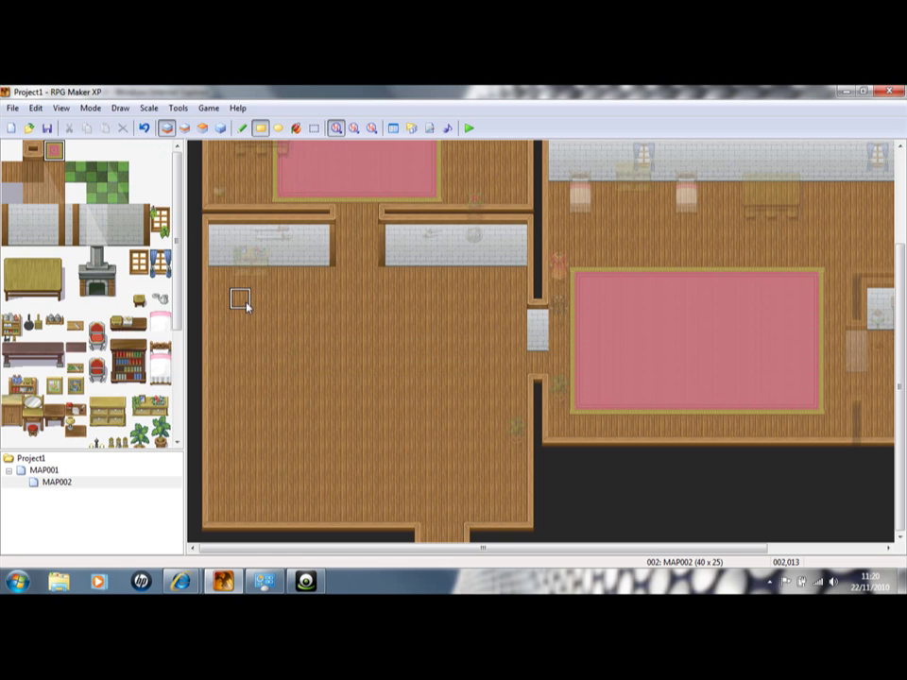
left_click_drag(260, 321, 469, 486)
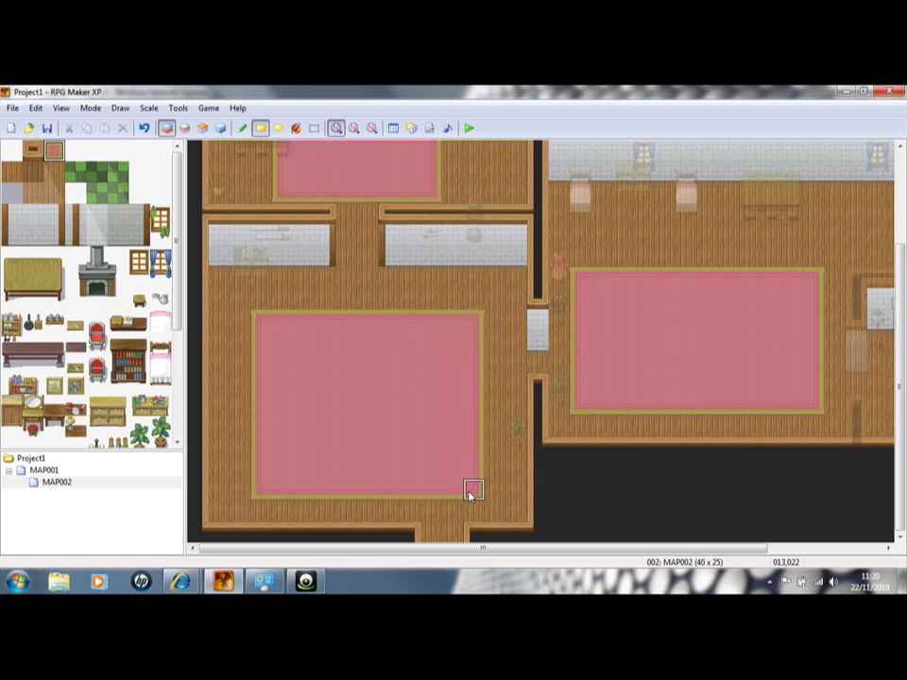
Switch to the all-layers view and pick the blue cabinet tile.
left_click(220, 130)
left_click_drag(181, 319, 181, 416)
left_click(140, 389)
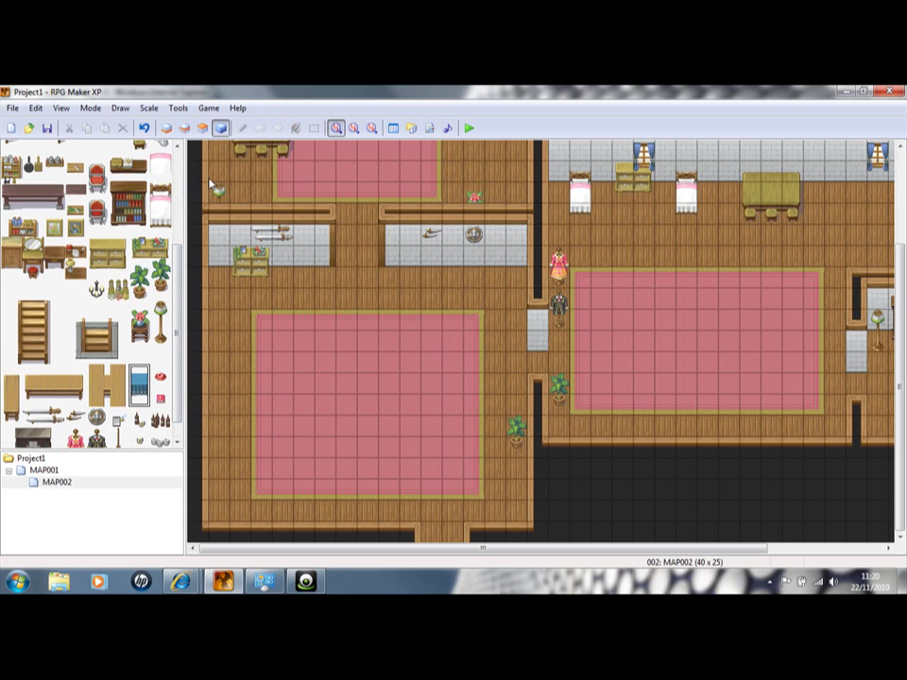
Place the blue cabinet against the left wall with a red ornament on top.
left_click(184, 129)
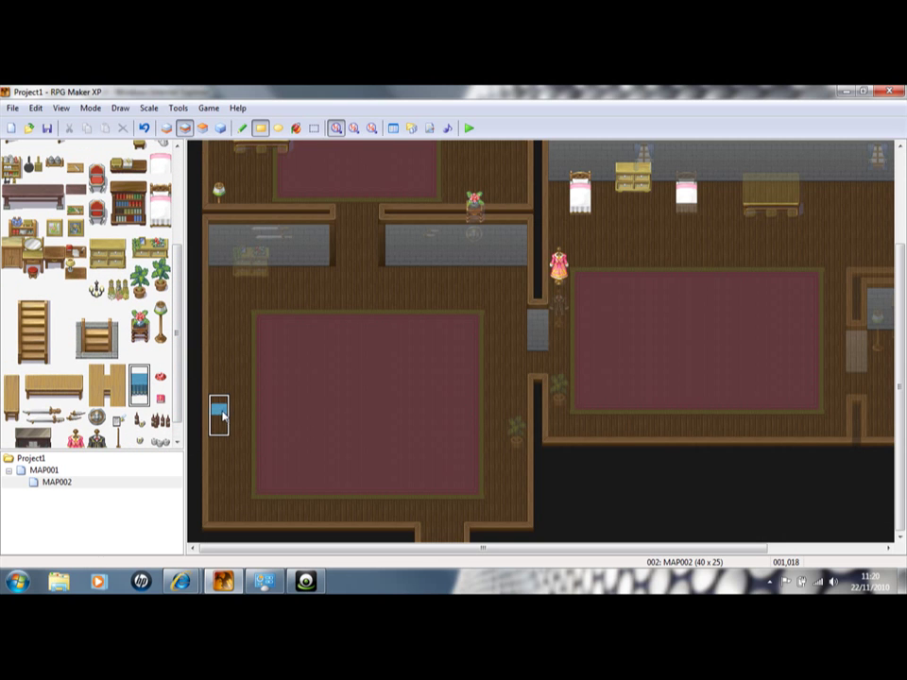
left_click(218, 416)
left_click(159, 376)
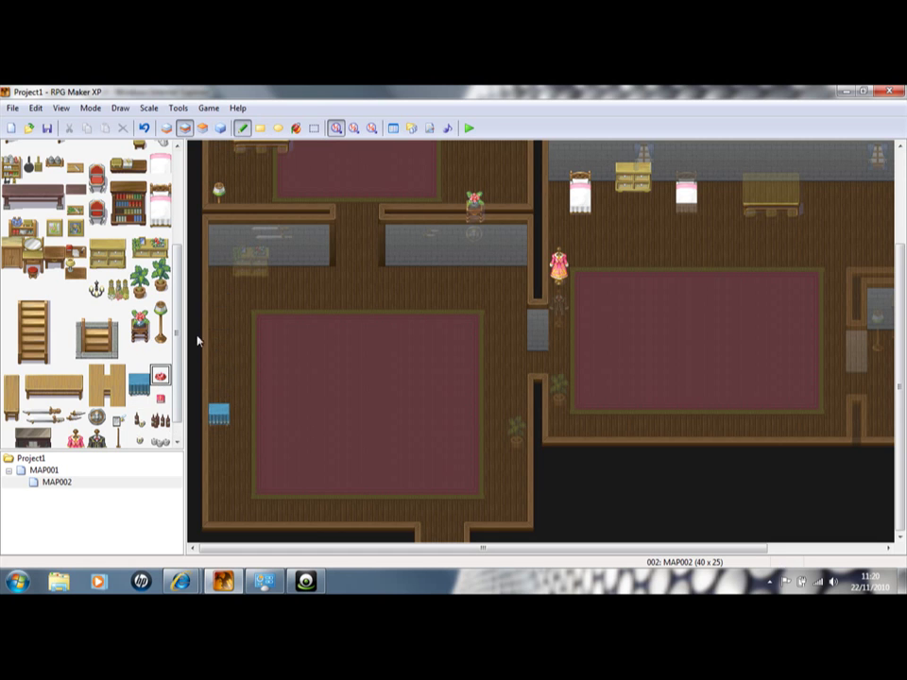
left_click(202, 128)
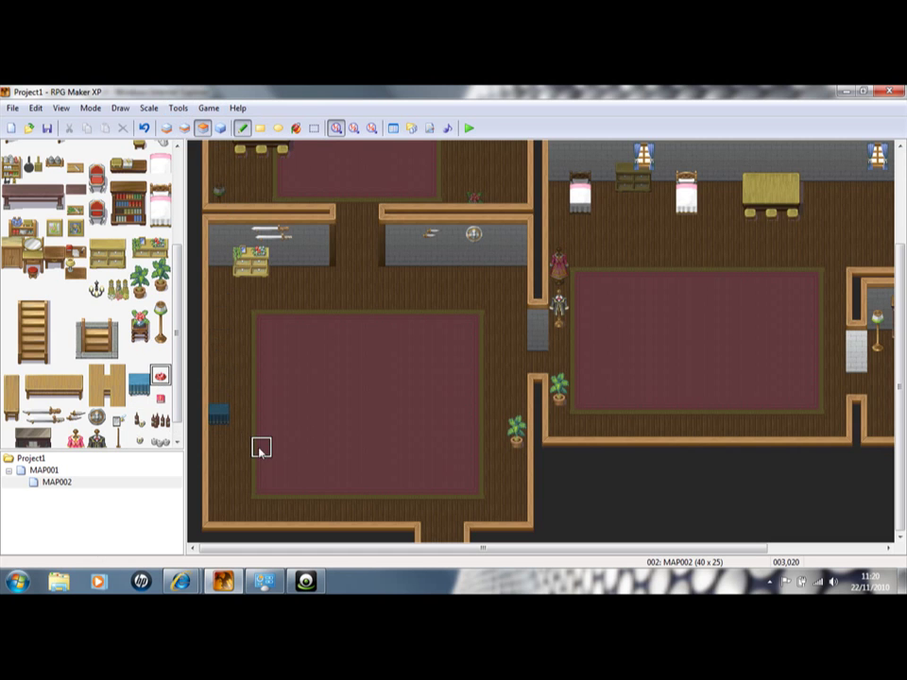
left_click(216, 411)
left_click_drag(177, 404, 195, 294)
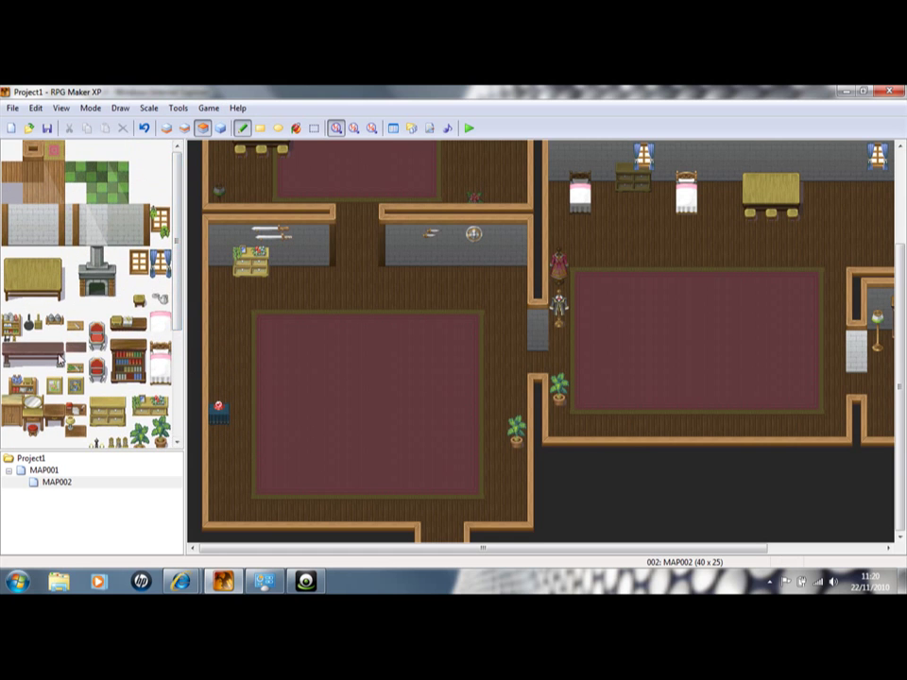
Add the dark desk with two red chairs in front of it.
left_click_drag(11, 355, 54, 361)
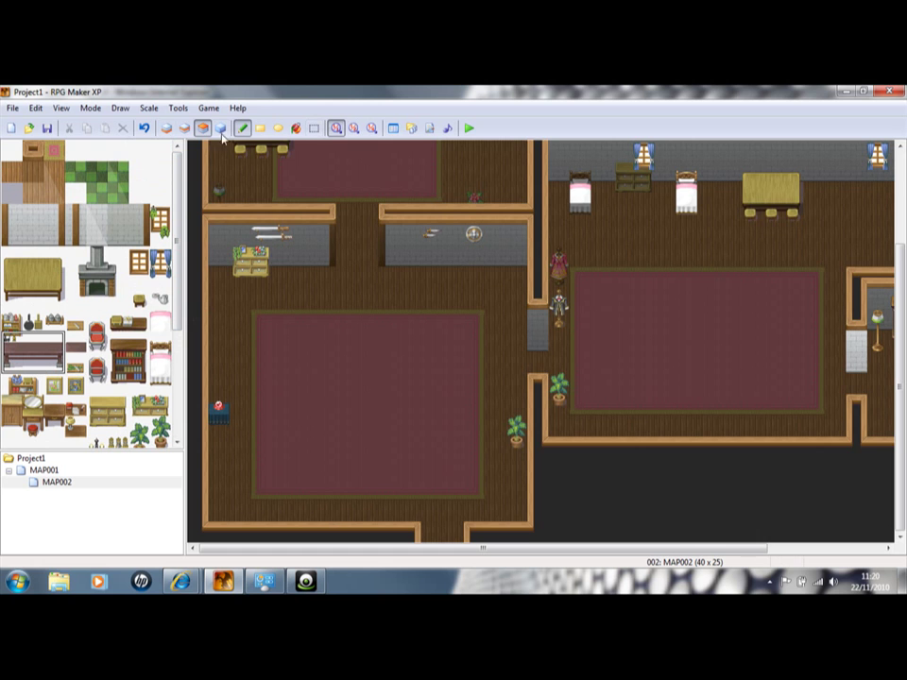
left_click(184, 127)
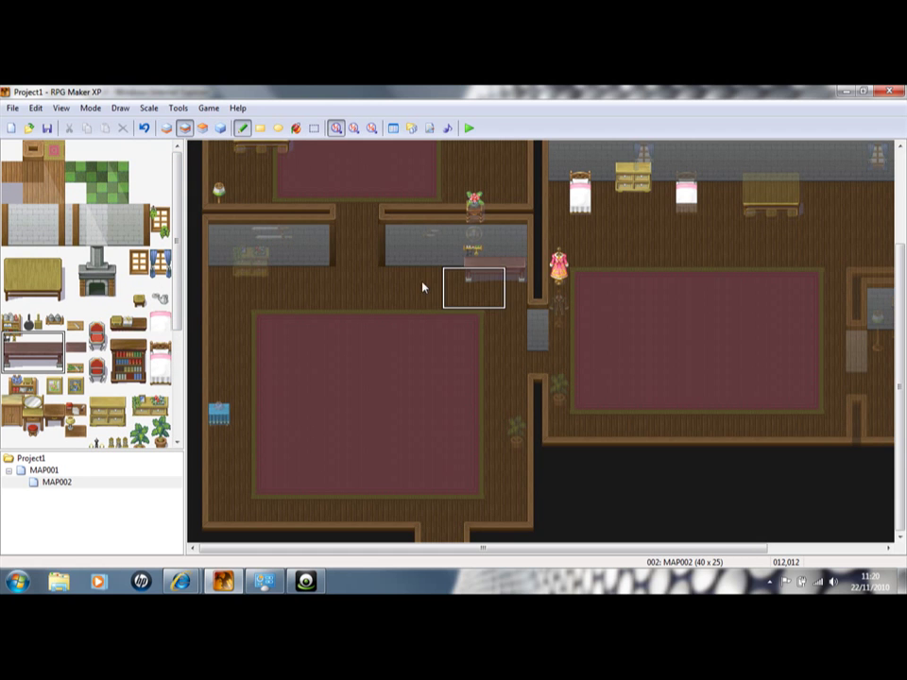
left_click(202, 127)
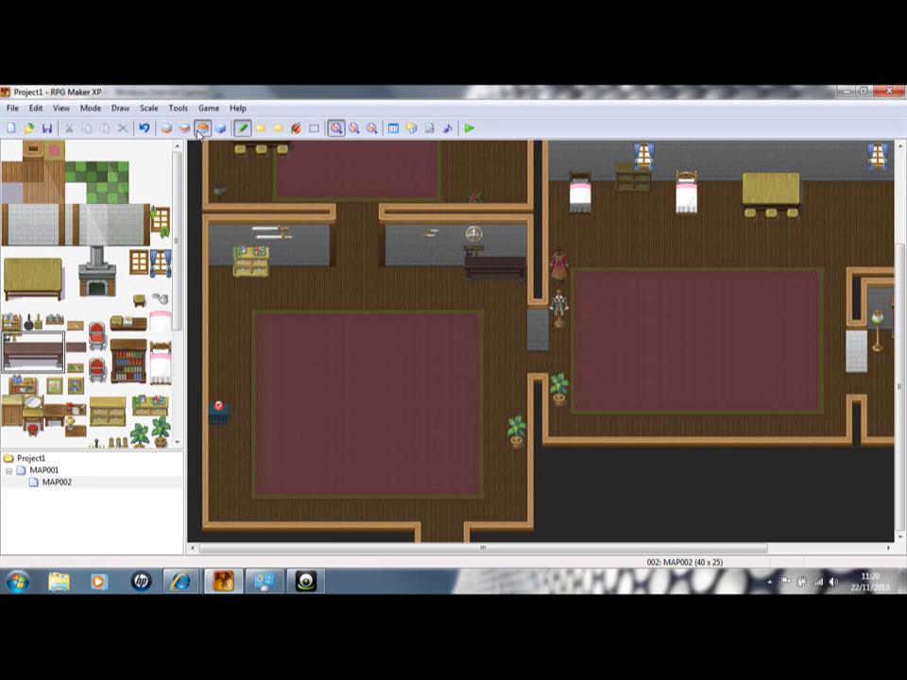
left_click(74, 346)
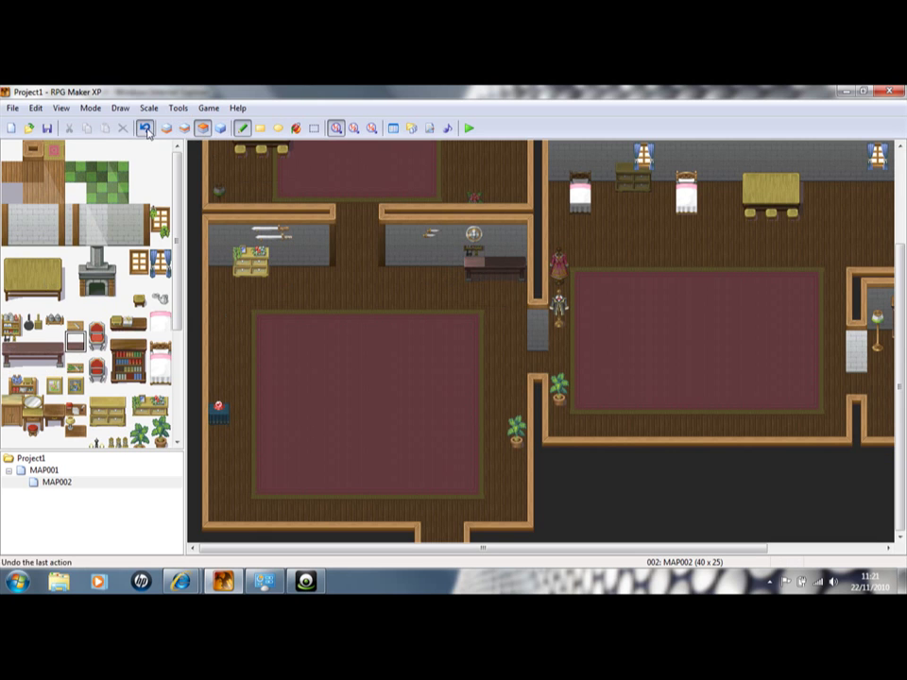
left_click(184, 127)
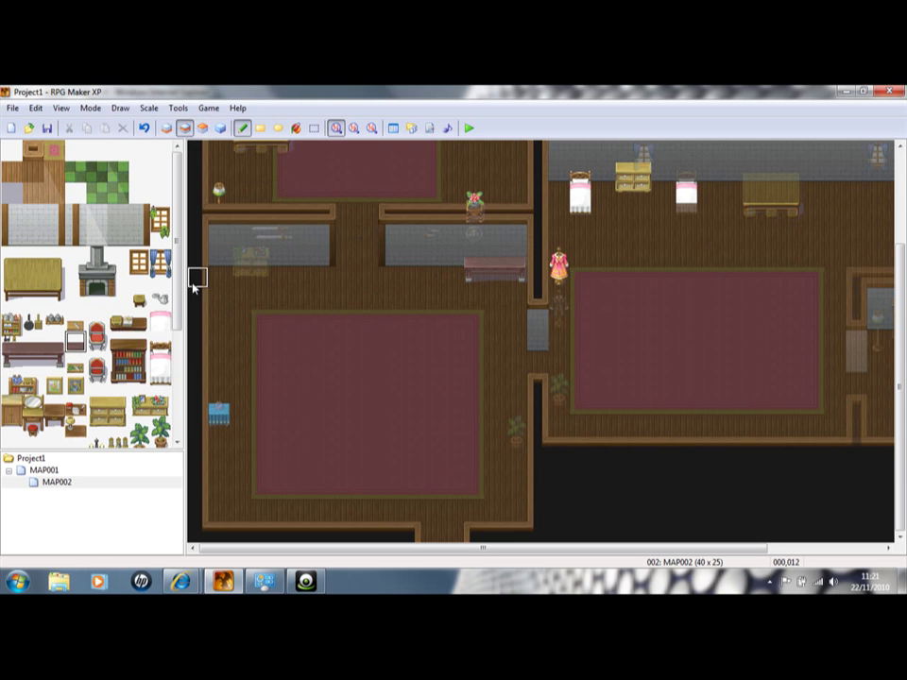
left_click_drag(179, 264, 179, 350)
left_click_drag(96, 226, 96, 247)
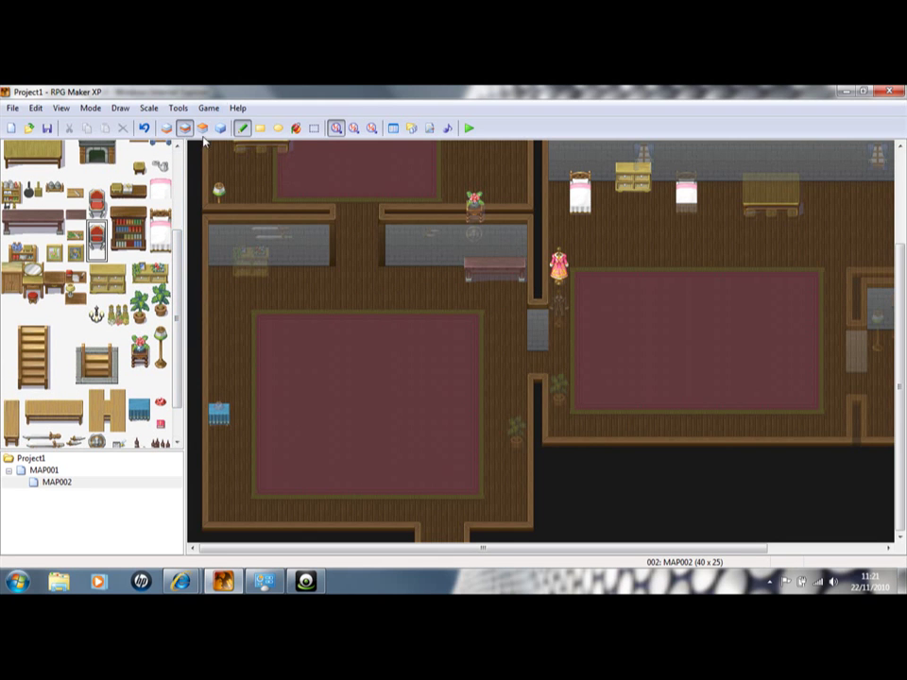
key("F7")
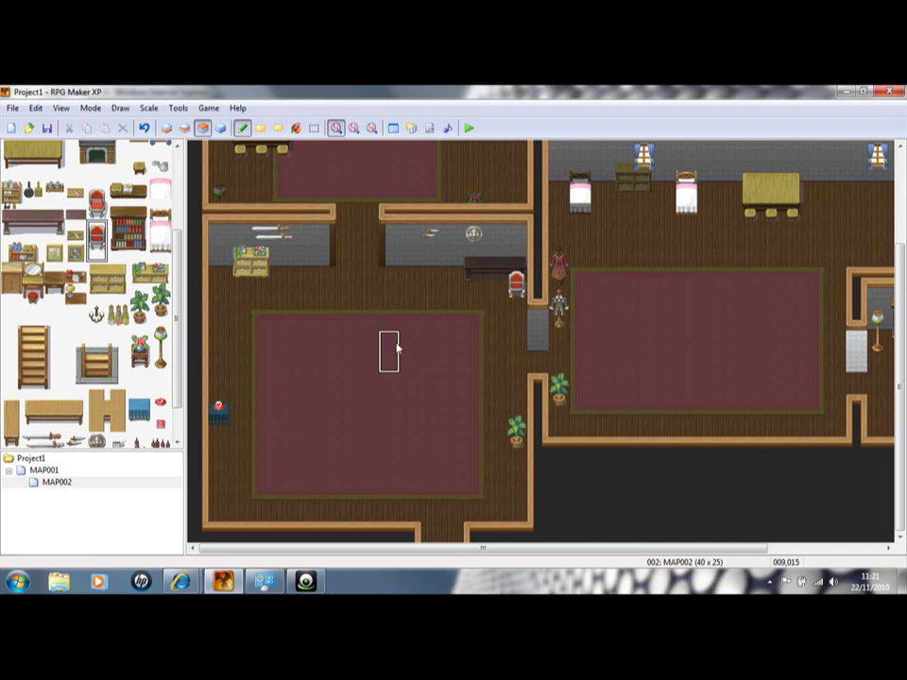
left_click(482, 285)
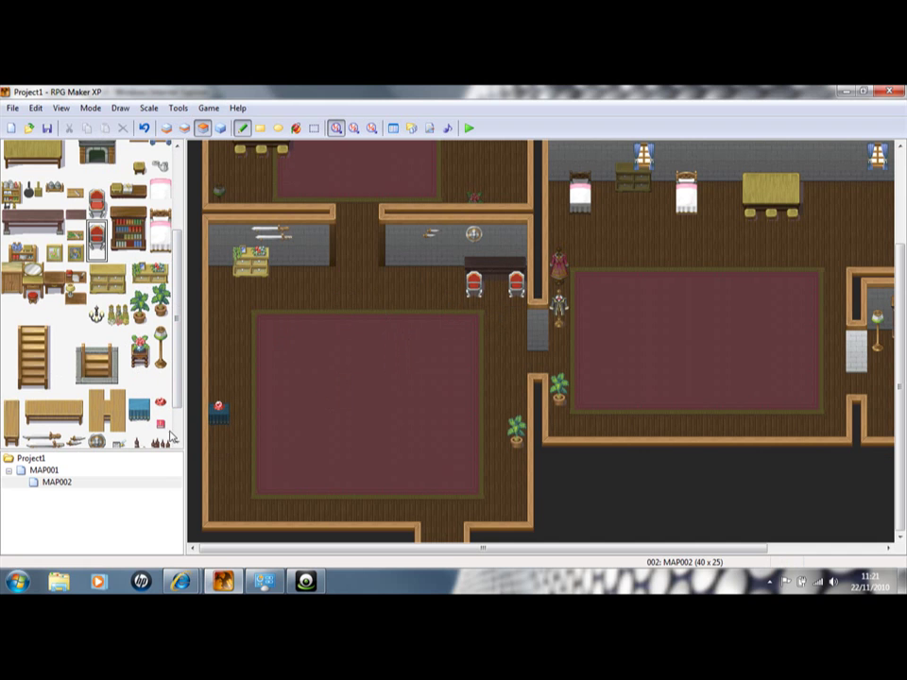
Add a tall potted plant by the back wall and small items on the desk, then zoom to 1/2.
left_click(161, 421)
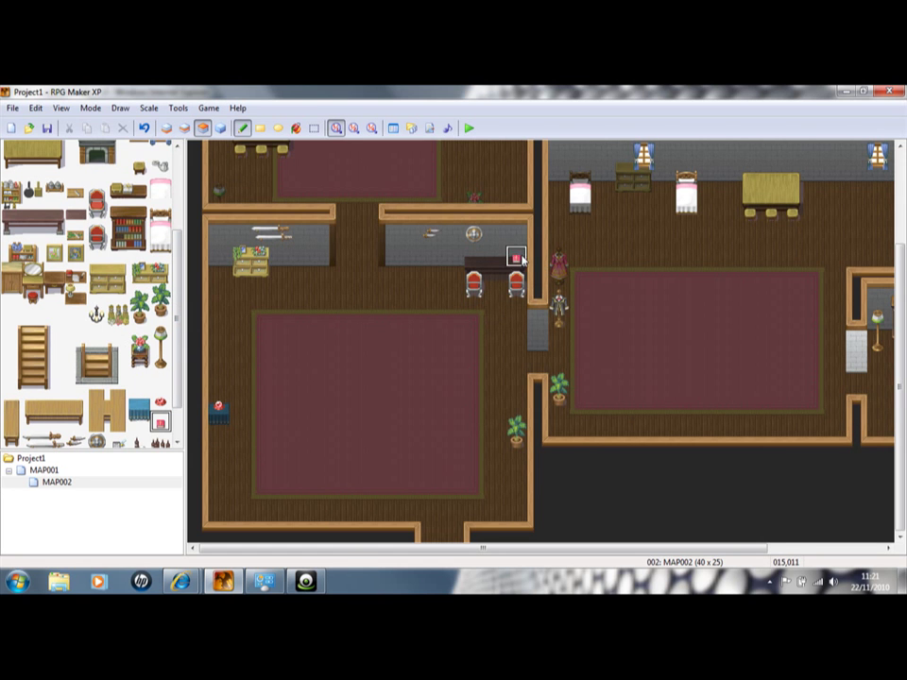
scroll(174, 309, "down", 3)
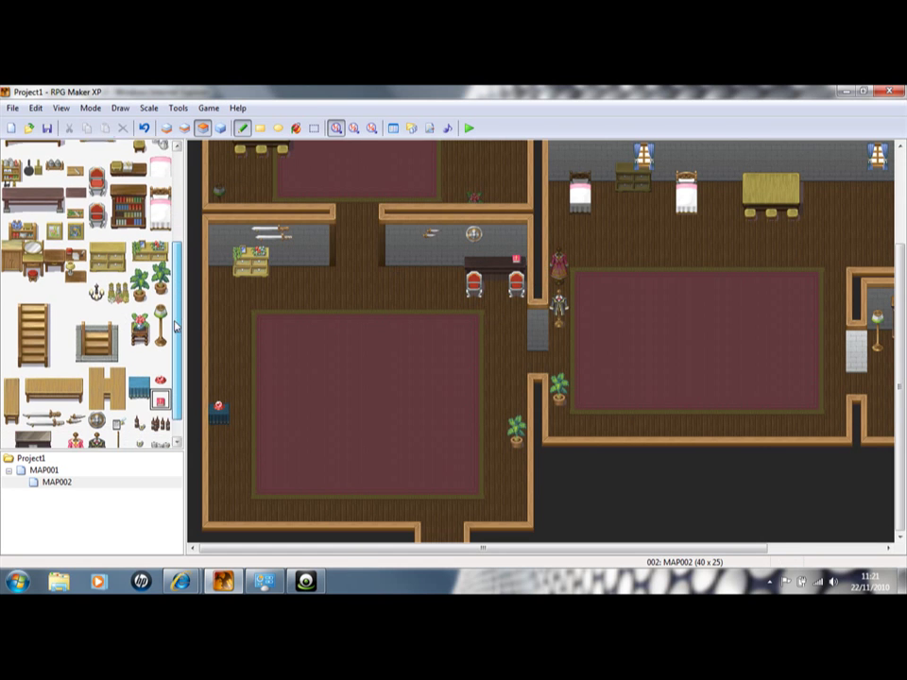
left_click_drag(160, 225, 161, 264)
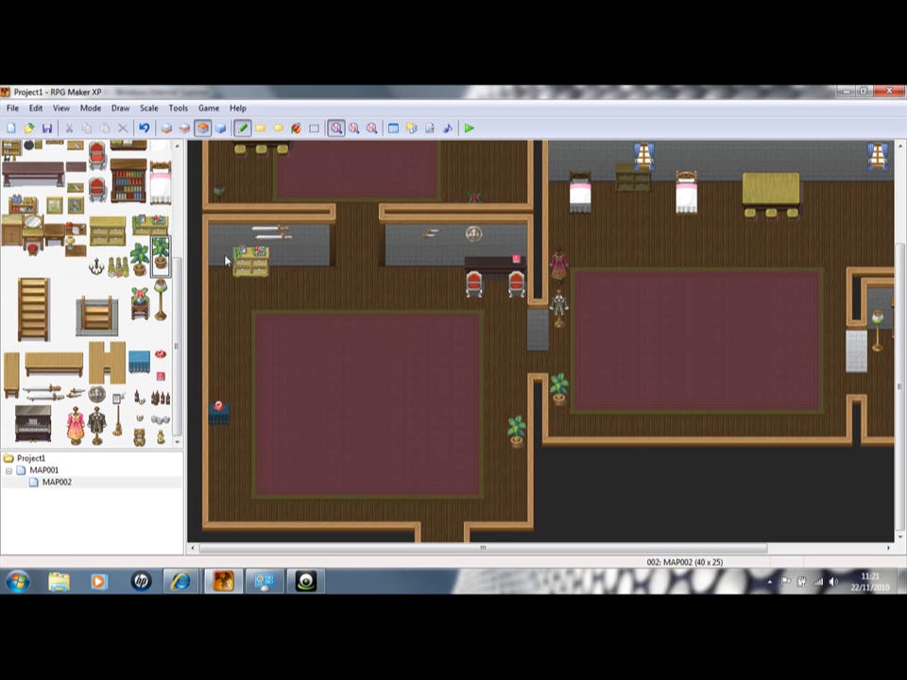
left_click(391, 272)
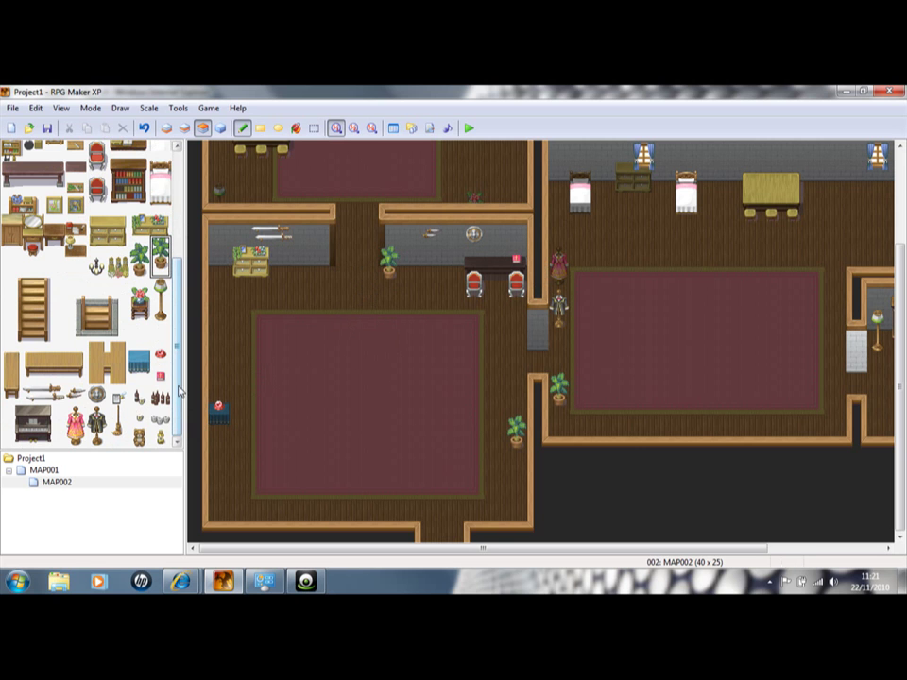
left_click(140, 397)
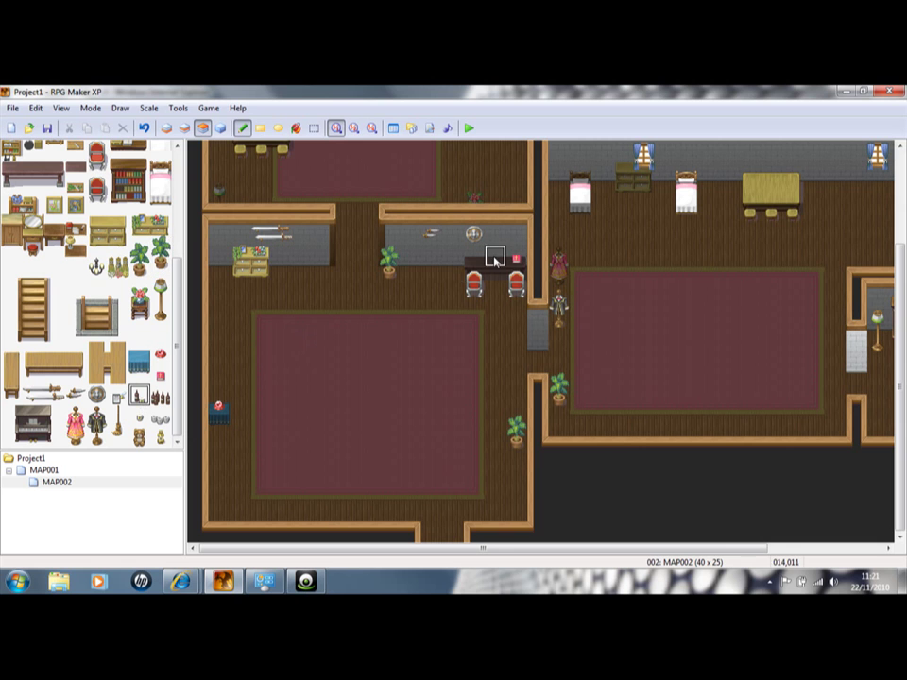
left_click(492, 261)
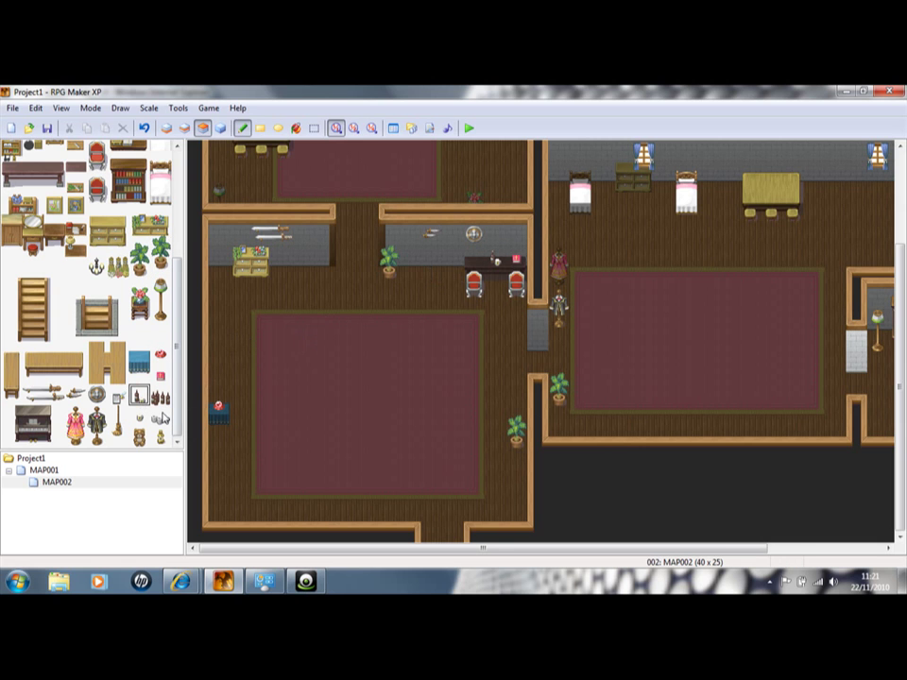
left_click(140, 415)
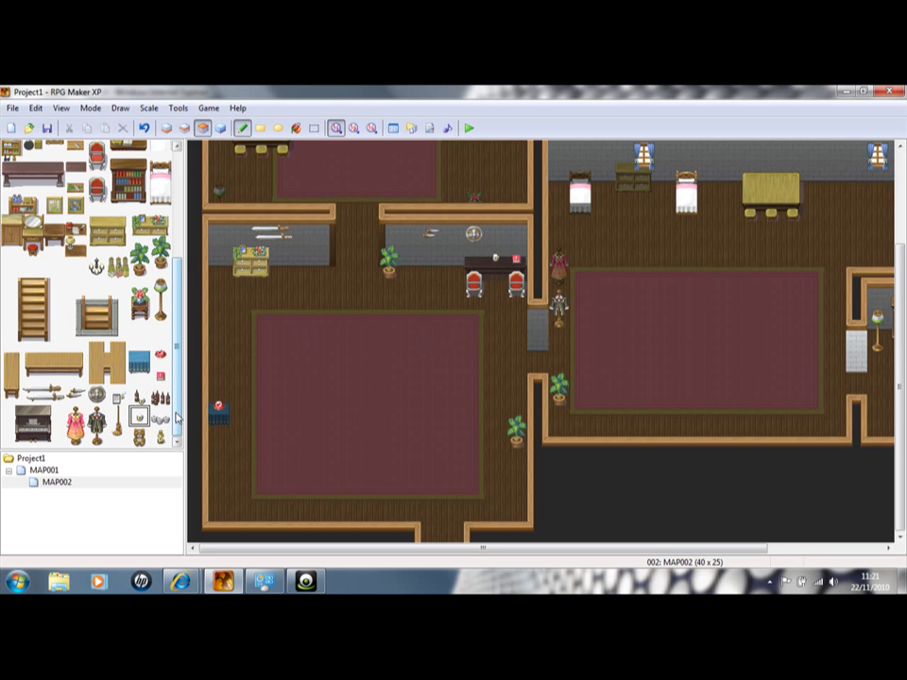
scroll(176, 361, "up", 3)
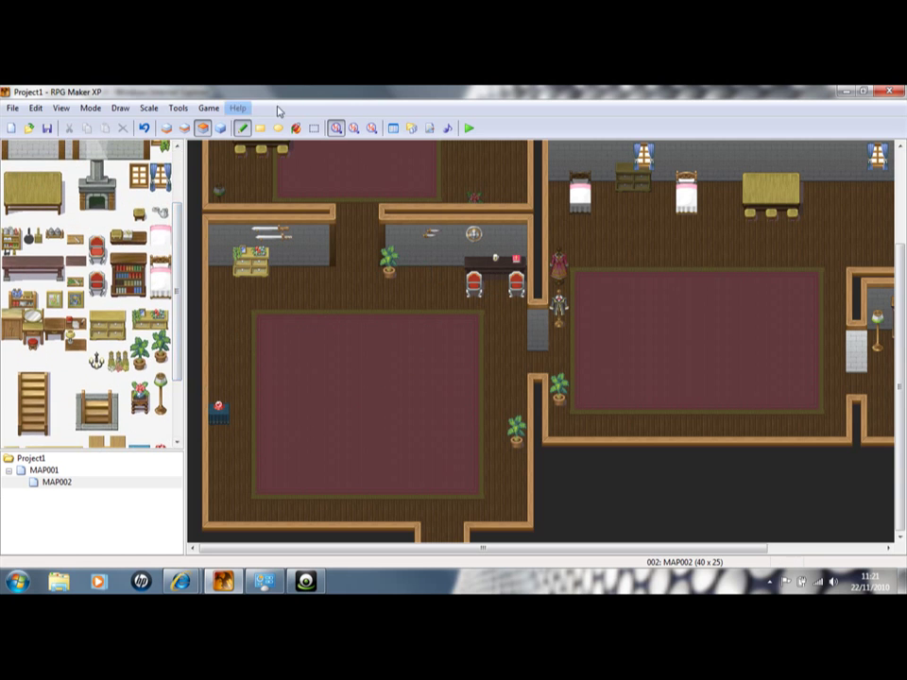
left_click(353, 127)
scroll(90, 293, "up", 2)
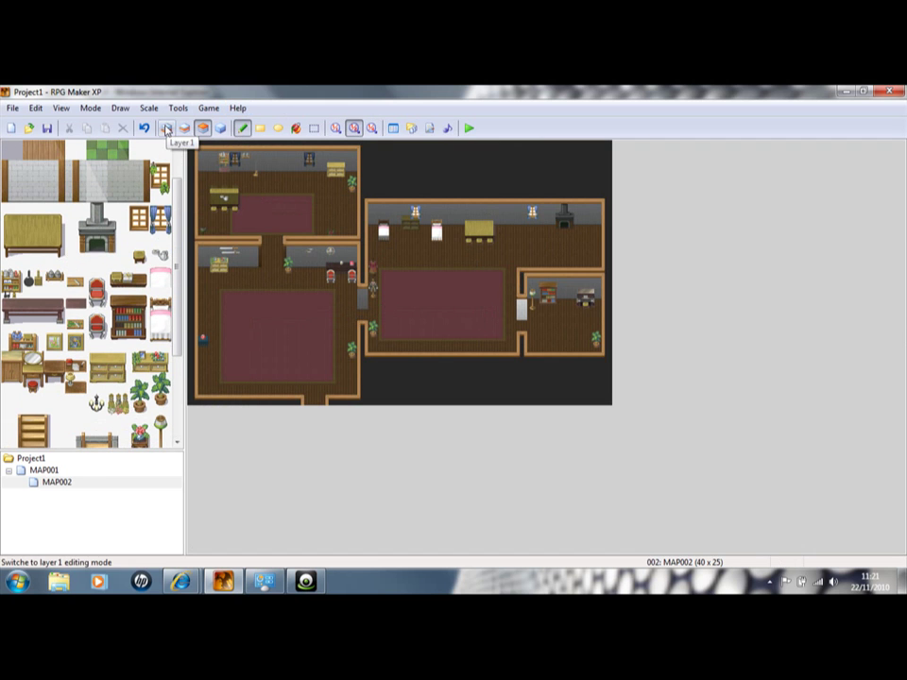
Switch from Layer 1 to the Events layer on the interior map.
left_click(166, 129)
scroll(68, 149, "up", 2)
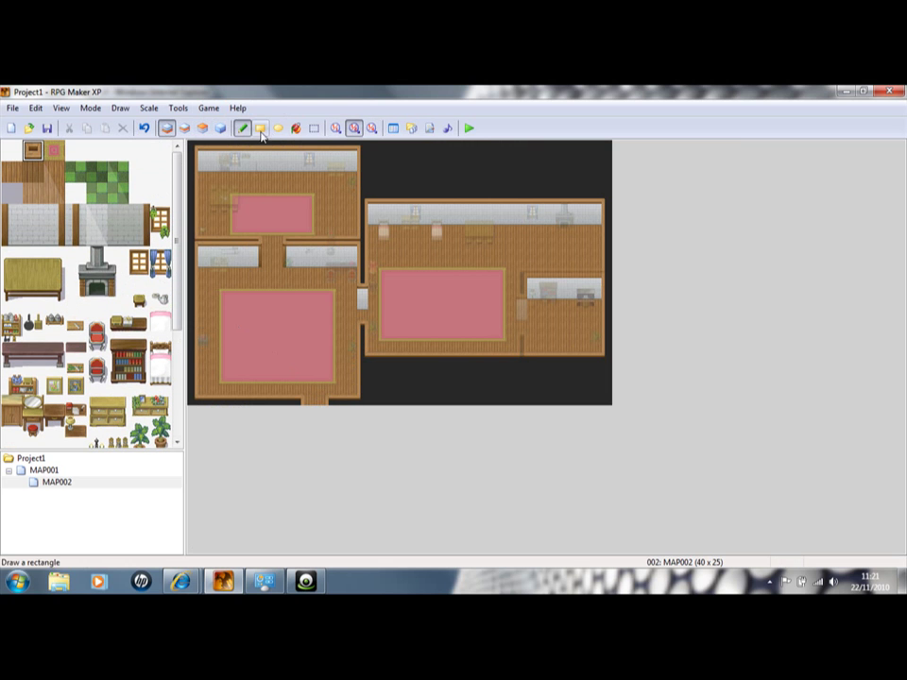
left_click(220, 127)
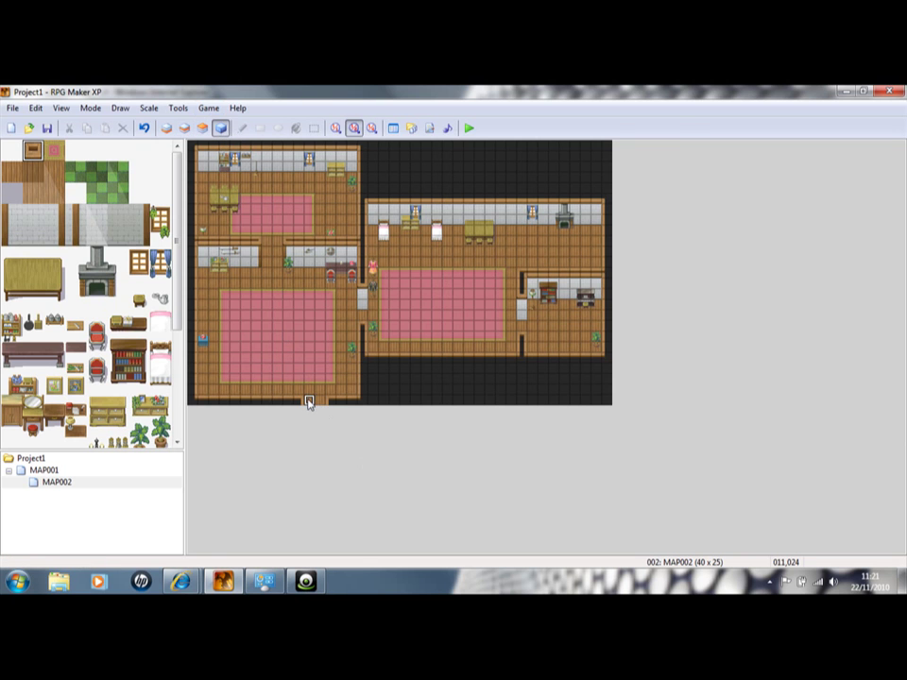
Create a Player Touch event at the bottom doorway transferring the player to MAP001 (057,043).
double_click(308, 403)
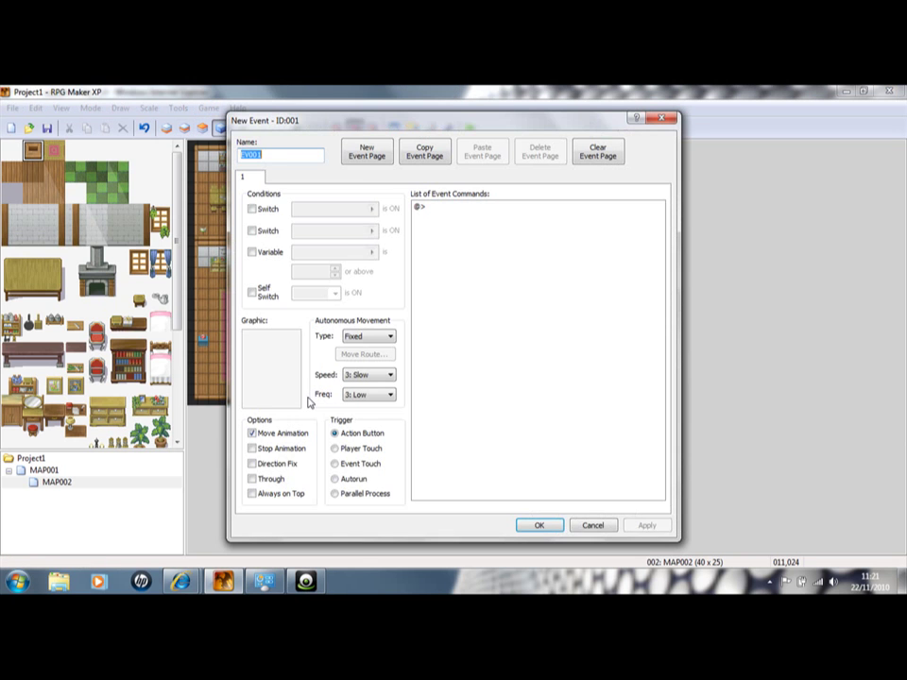
left_click(422, 207)
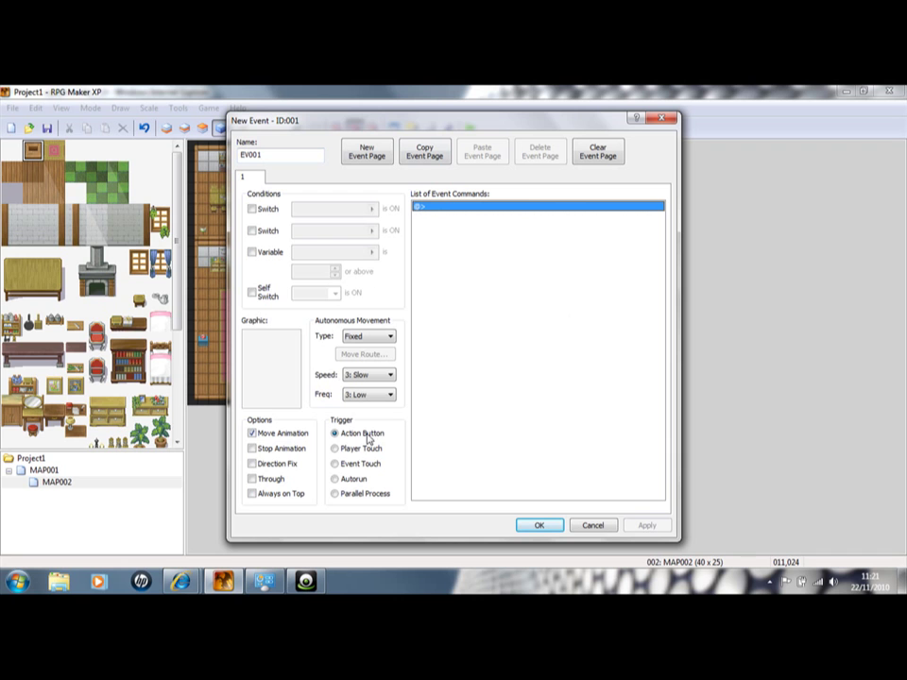
left_click(336, 449)
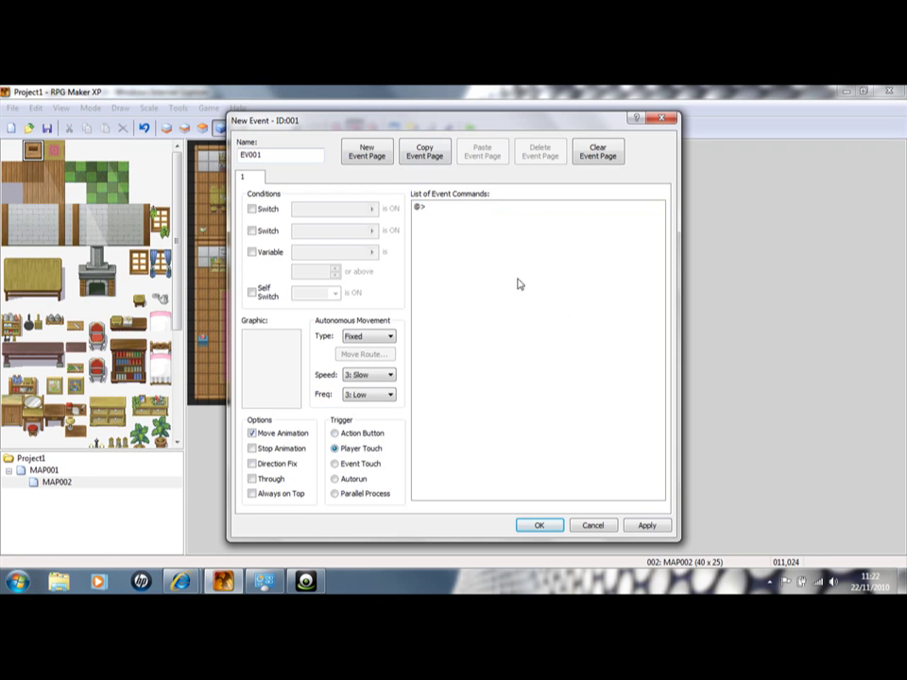
double_click(425, 207)
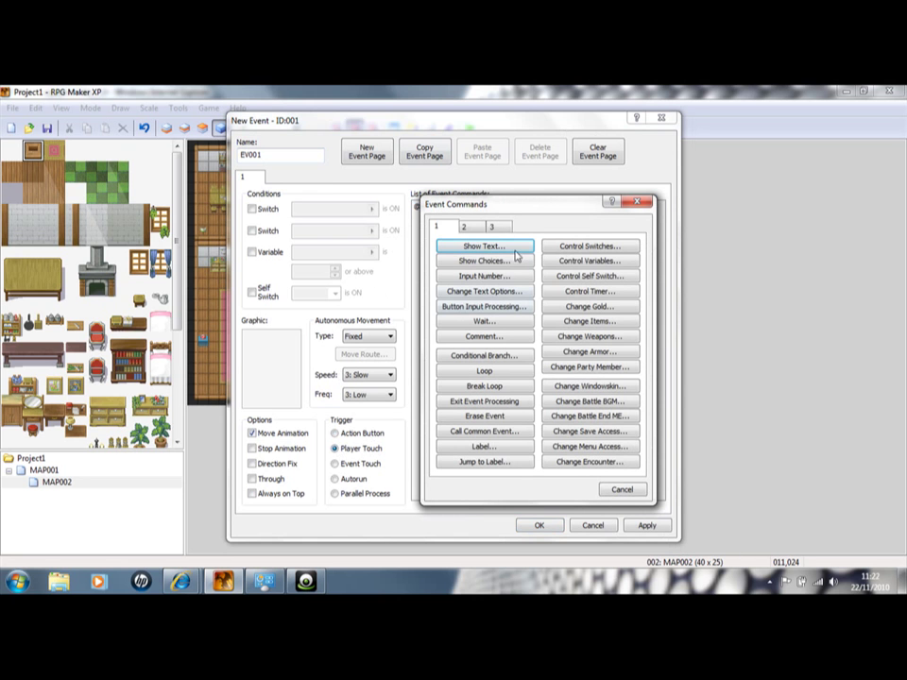
left_click(465, 227)
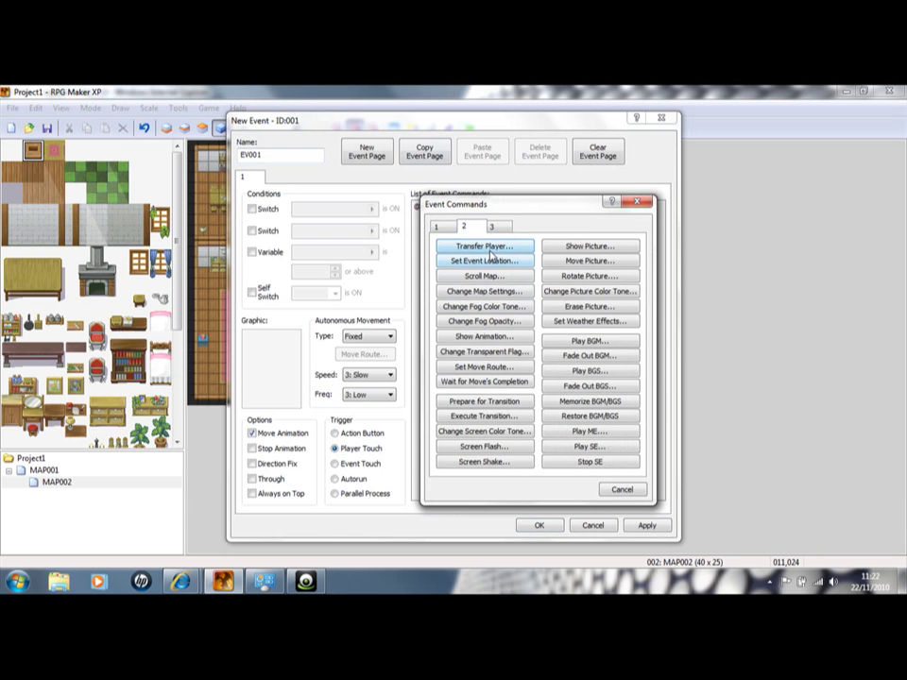
left_click(488, 248)
left_click(600, 302)
left_click(317, 170)
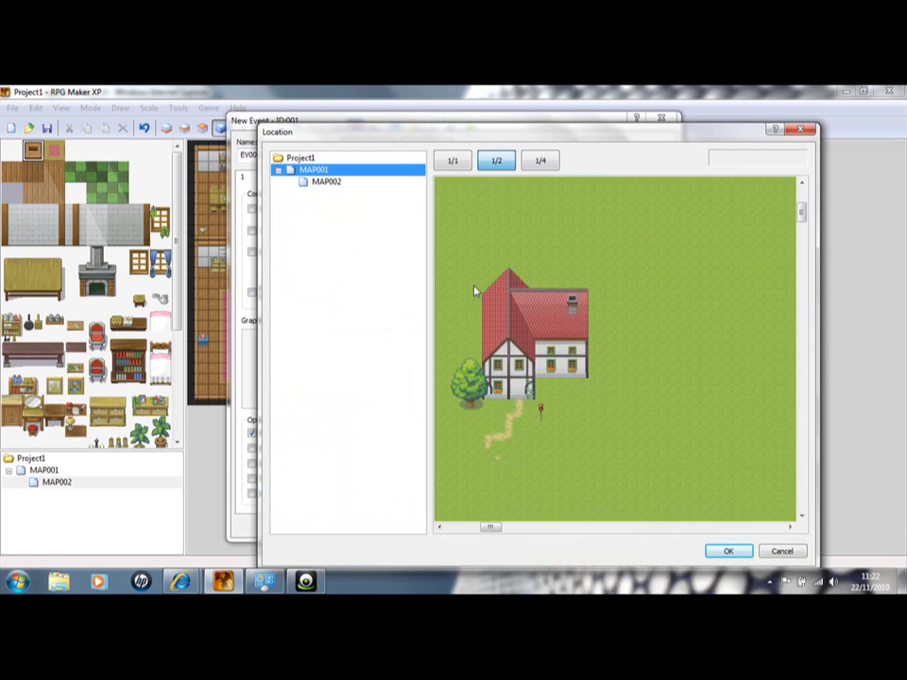
left_click(519, 407)
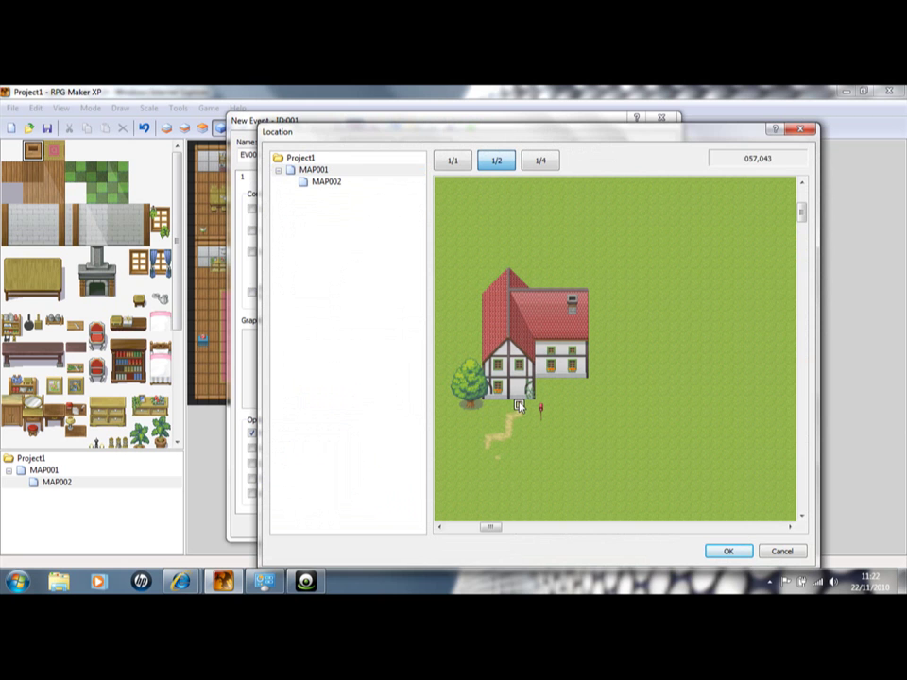
double_click(518, 407)
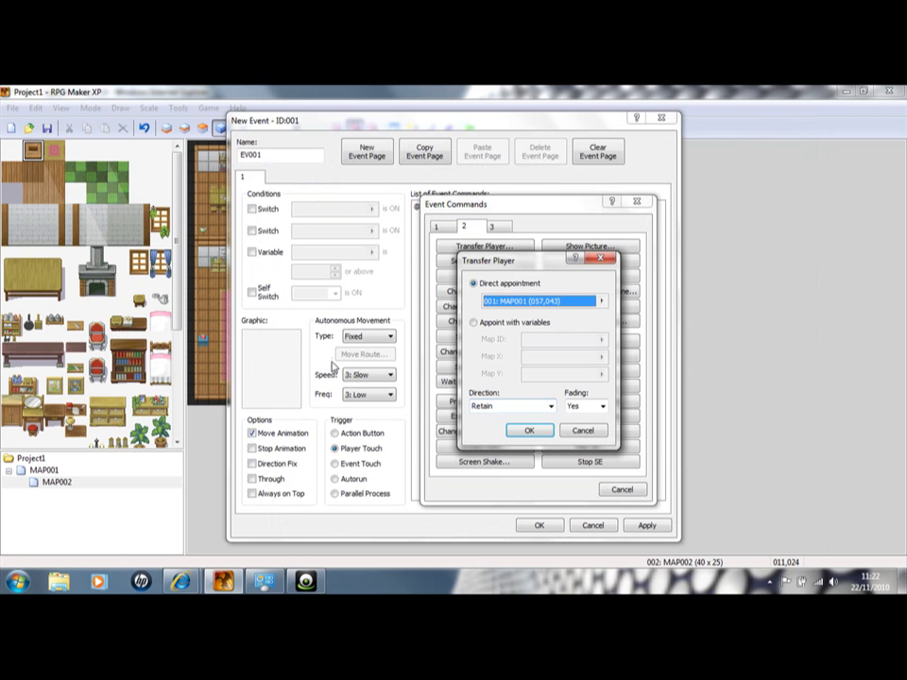
left_click(527, 430)
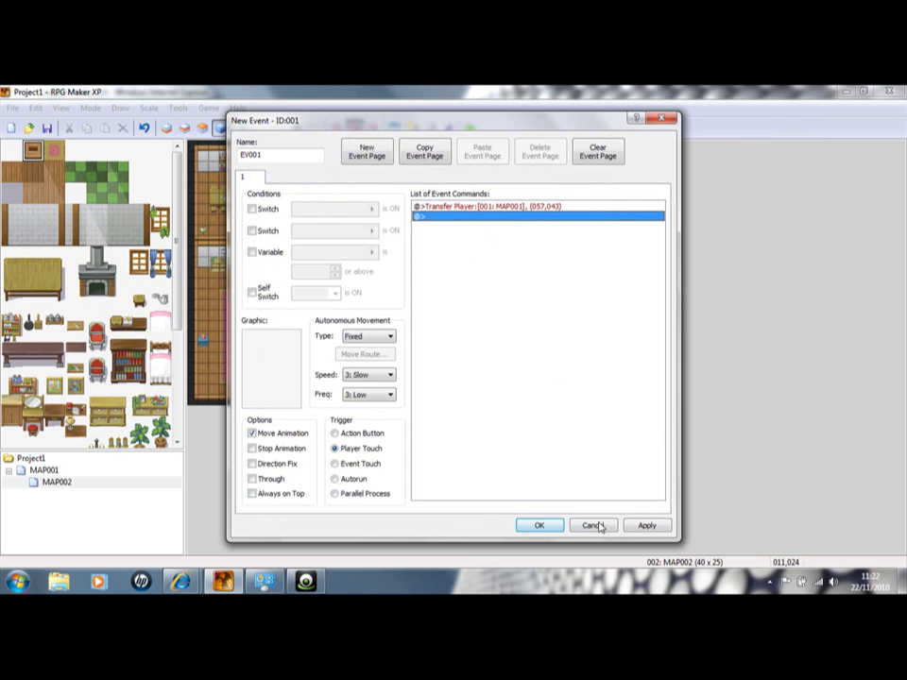
left_click(643, 527)
left_click(539, 526)
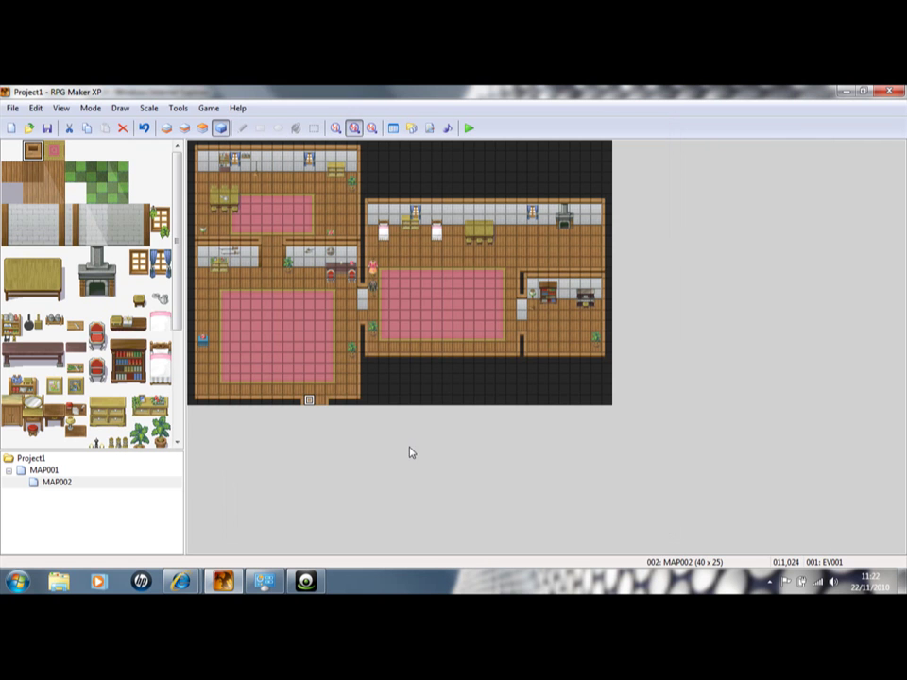
Copy the doorway exit event and paste it onto the adjacent doorway tile.
right_click(312, 404)
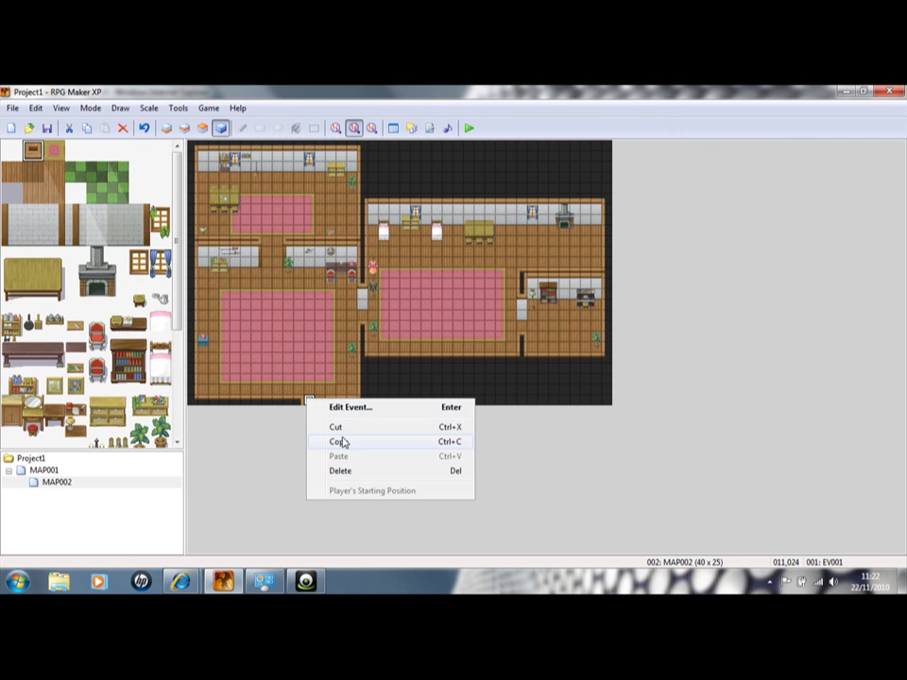
left_click(341, 441)
right_click(321, 405)
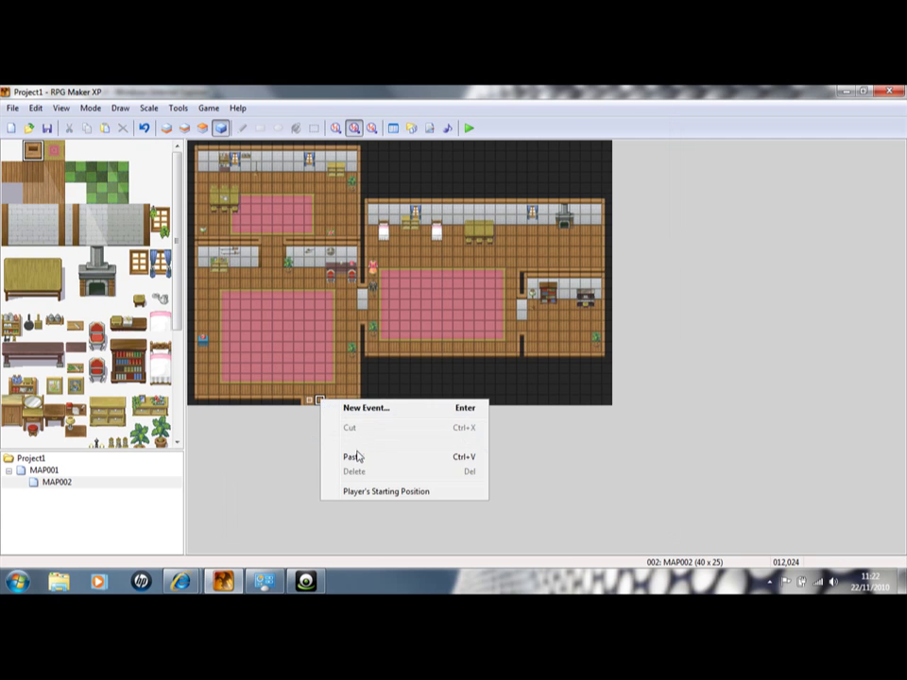
left_click(354, 457)
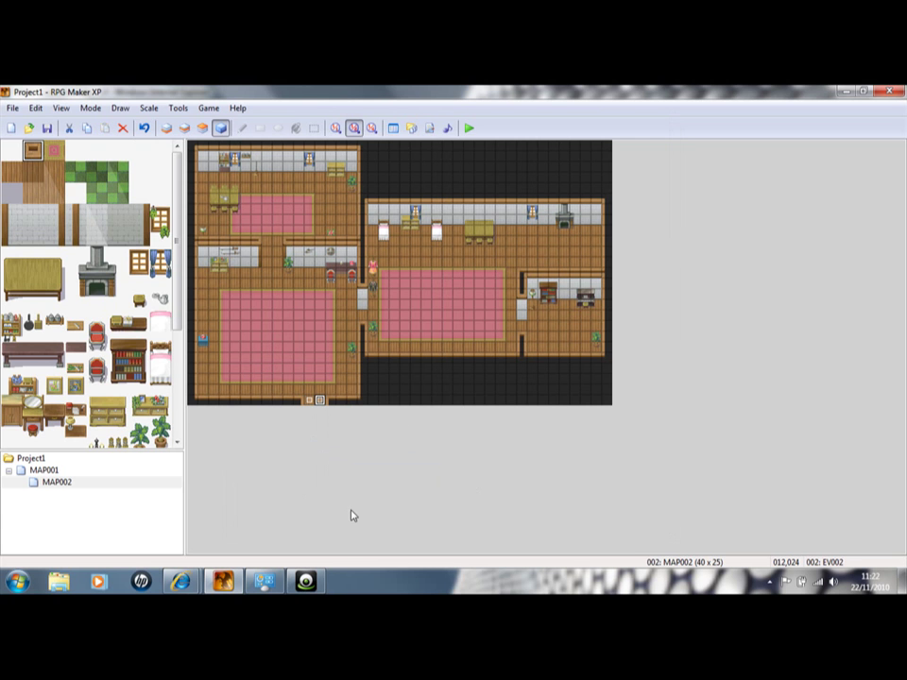
On MAP001, create a door event at the house entrance with graphic 170-Door01 and Player Touch trigger.
left_click(44, 471)
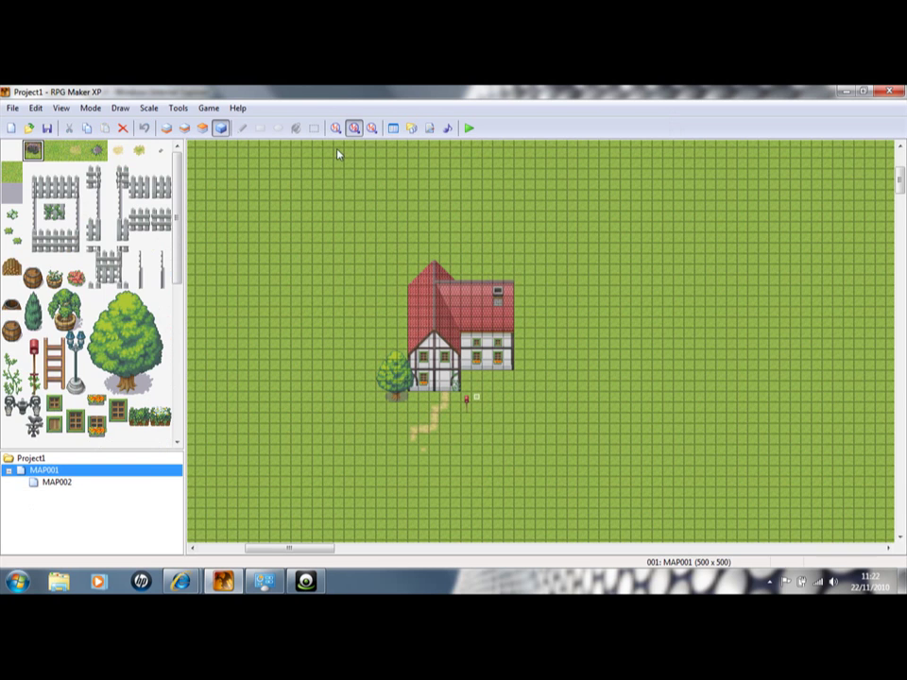
left_click(334, 128)
double_click(345, 435)
double_click(290, 387)
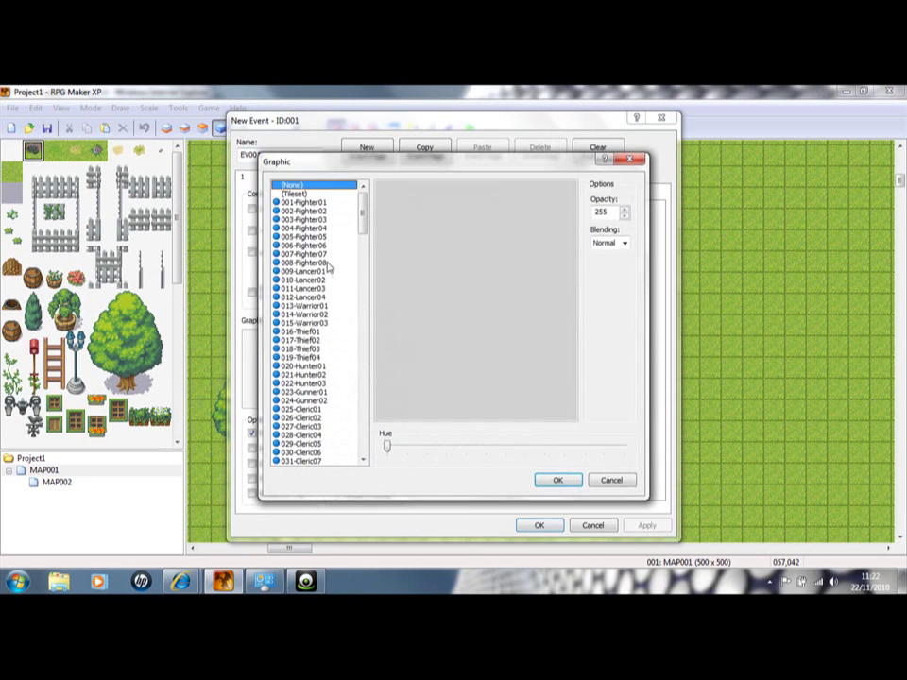
left_click_drag(365, 208, 376, 413)
left_click(317, 366)
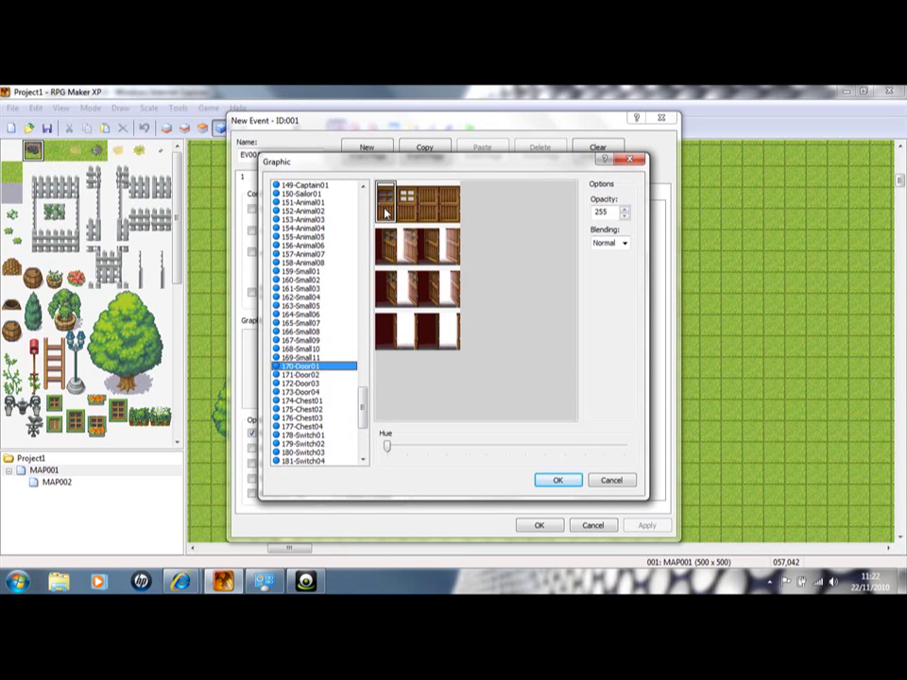
double_click(429, 211)
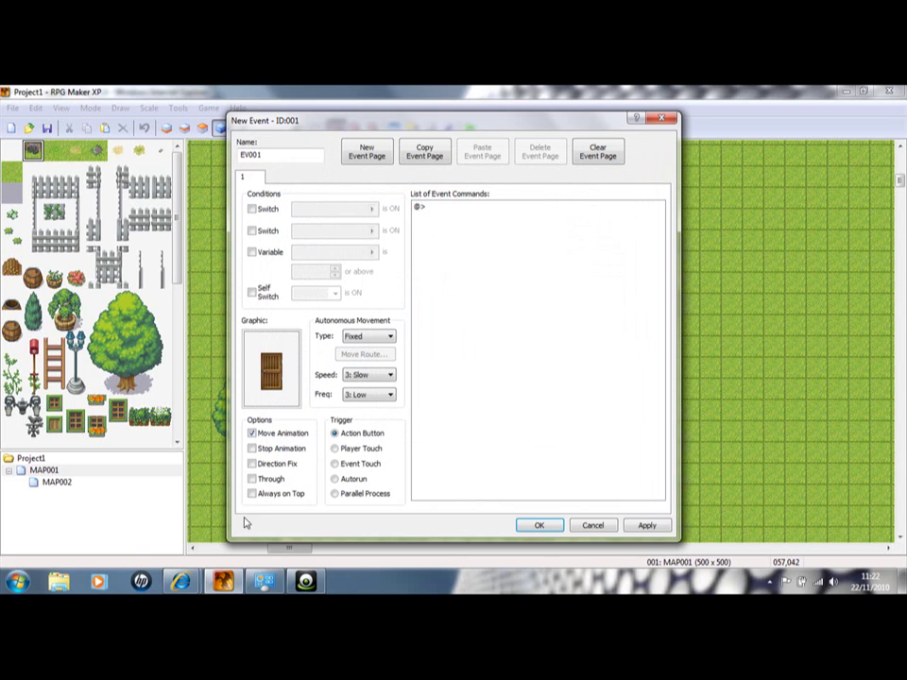
left_click(335, 449)
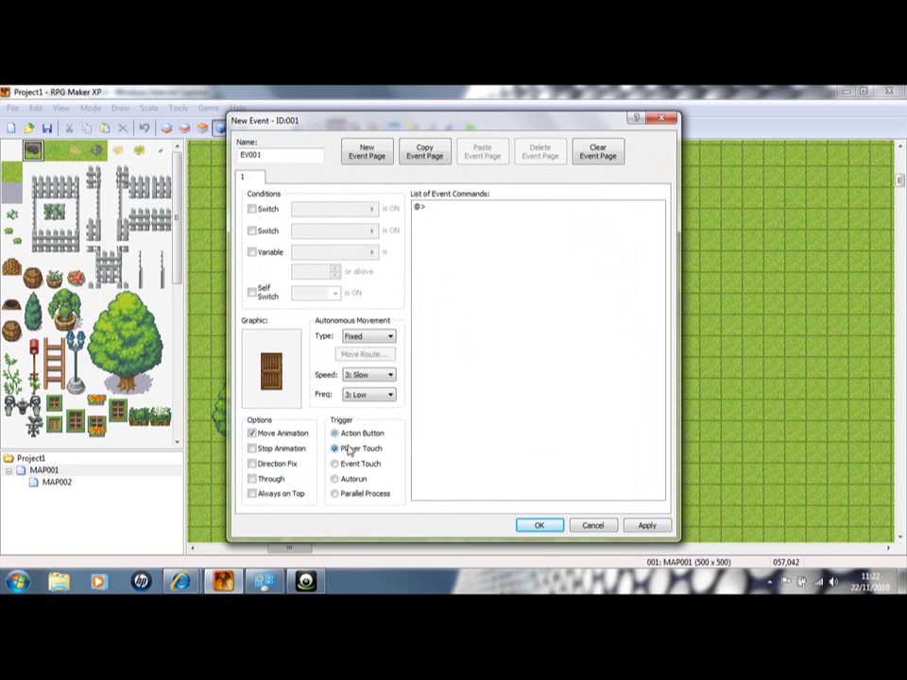
Add a Transfer Player command sending the player to MAP002 at 011,023, and save the event.
double_click(438, 207)
left_click(517, 247)
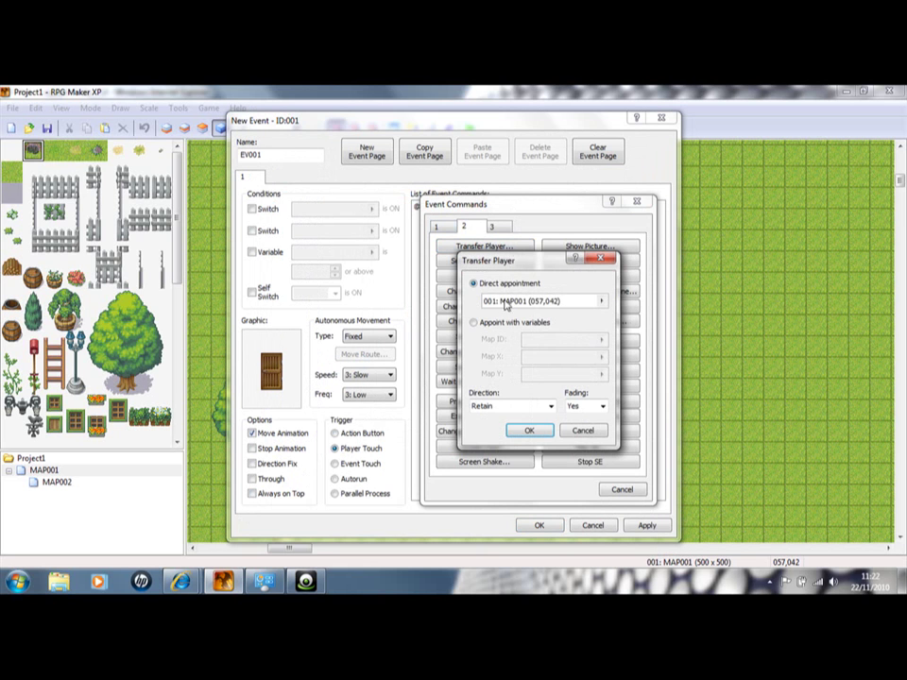
left_click(505, 304)
left_click(601, 302)
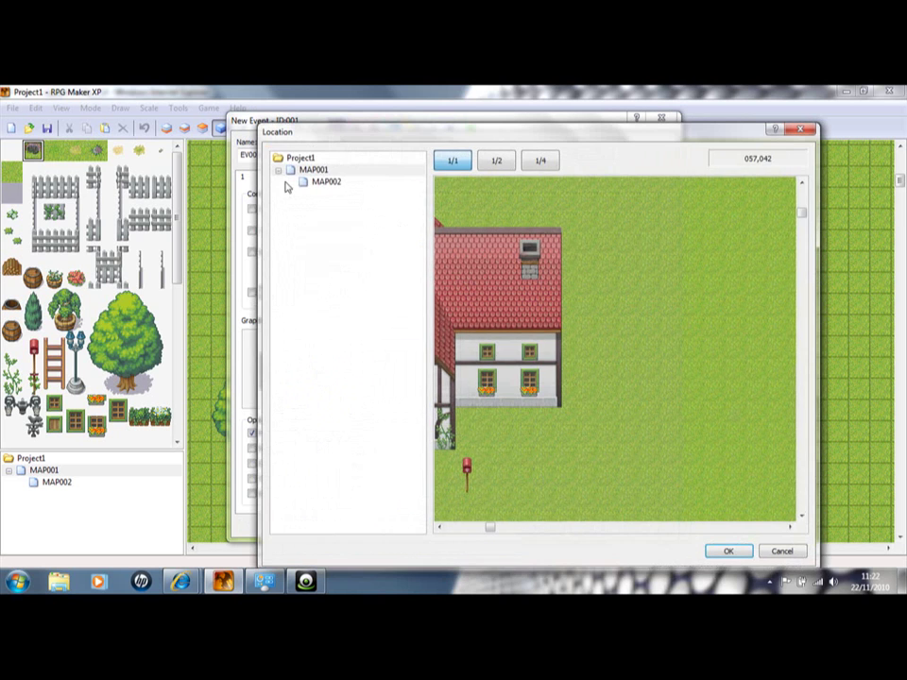
left_click(316, 182)
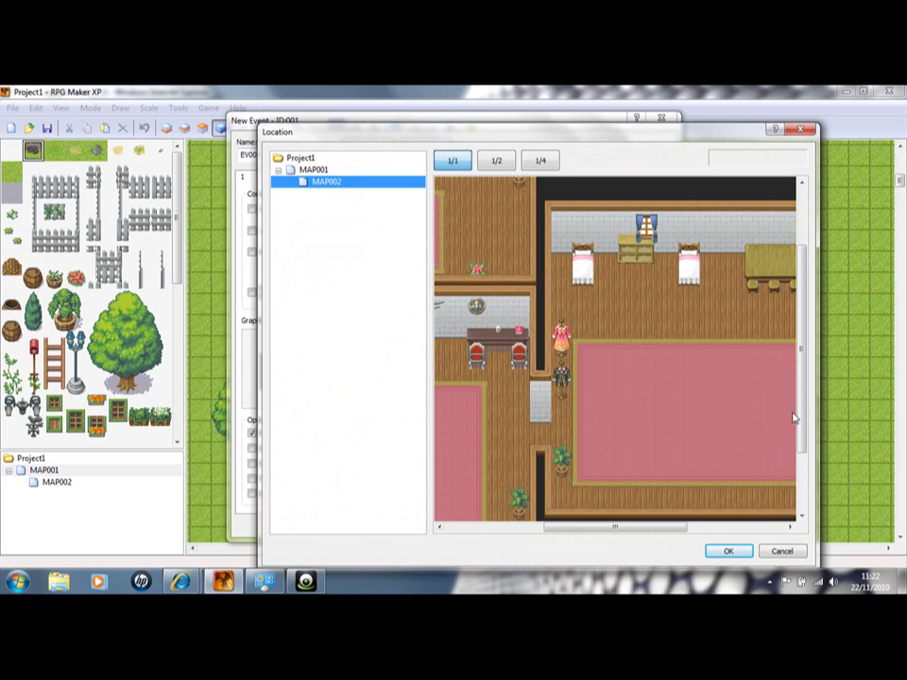
scroll(796, 420, "down", 3)
left_click_drag(678, 526, 570, 502)
left_click(531, 498)
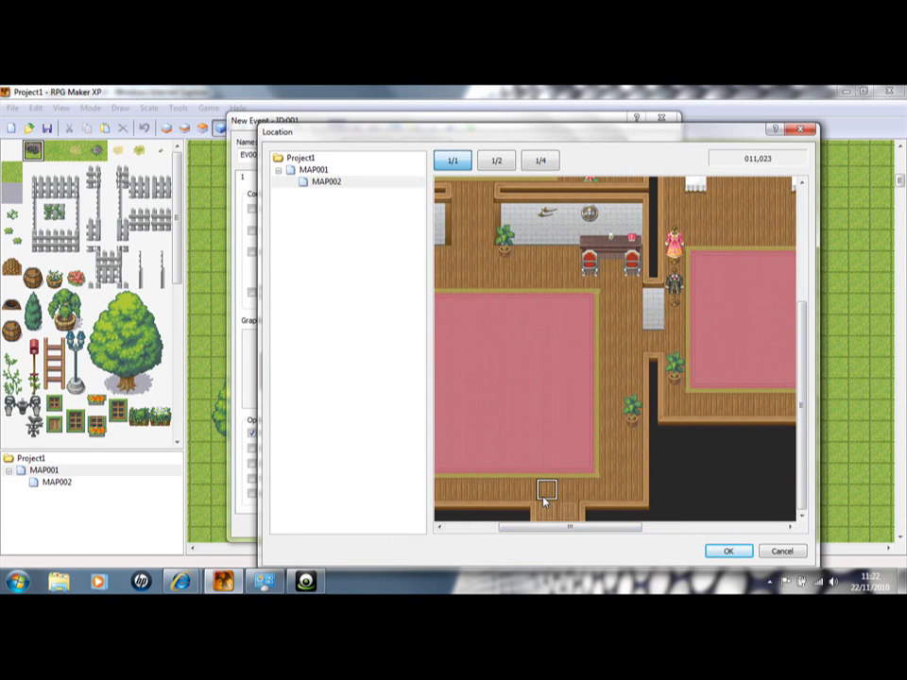
double_click(544, 496)
left_click(527, 429)
left_click(639, 526)
left_click(590, 528)
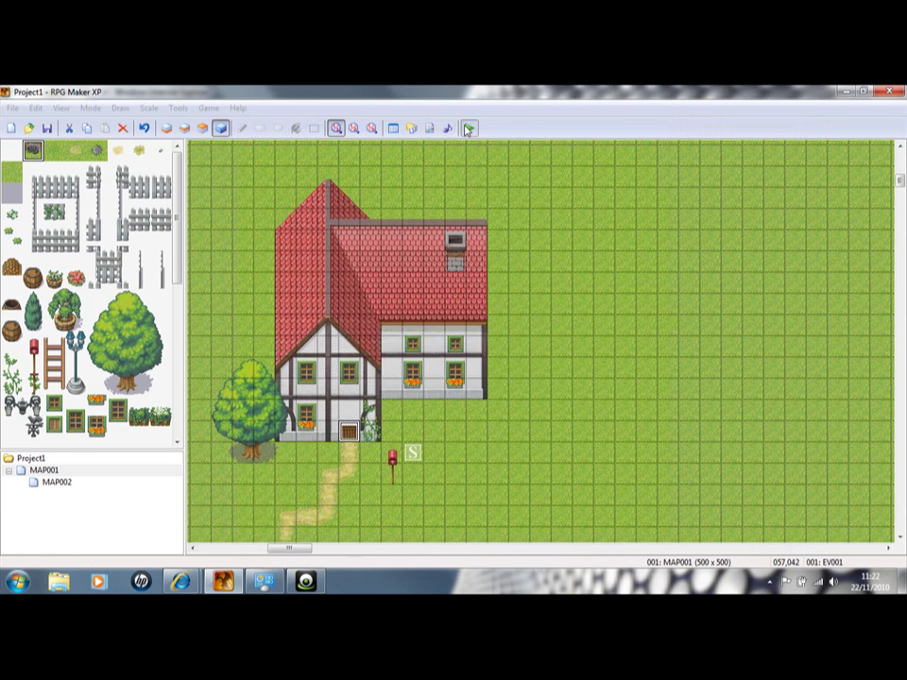
Save the project, launch a test play, and start a New Game from the title screen.
key("alt+F4")
left_click(404, 361)
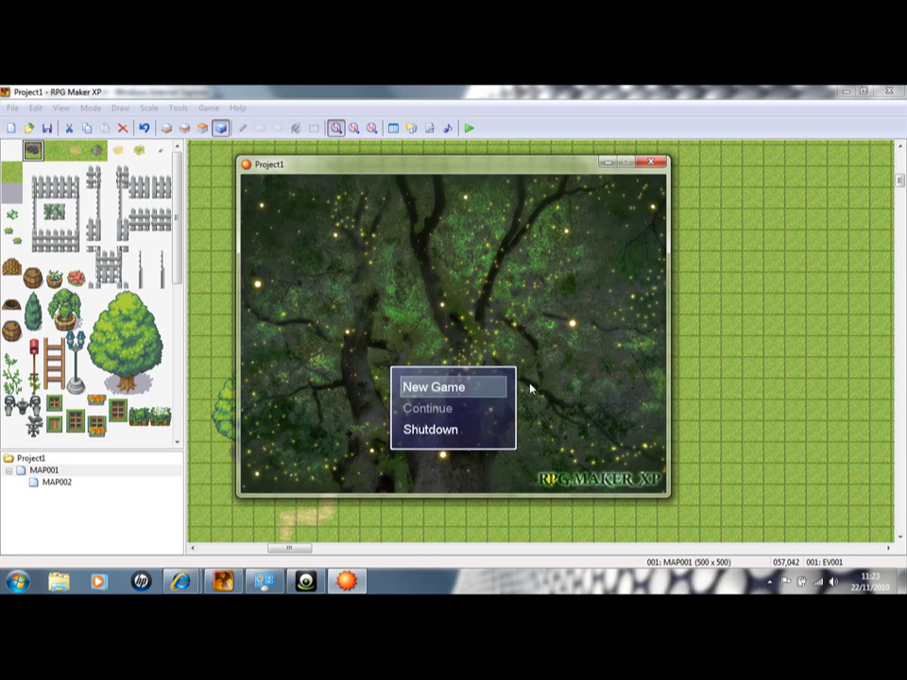
key("Return")
Walk the hero through the house door and up toward the upper room.
key("Left")
key("Left")
key("Left")
key("Up")
key("Up")
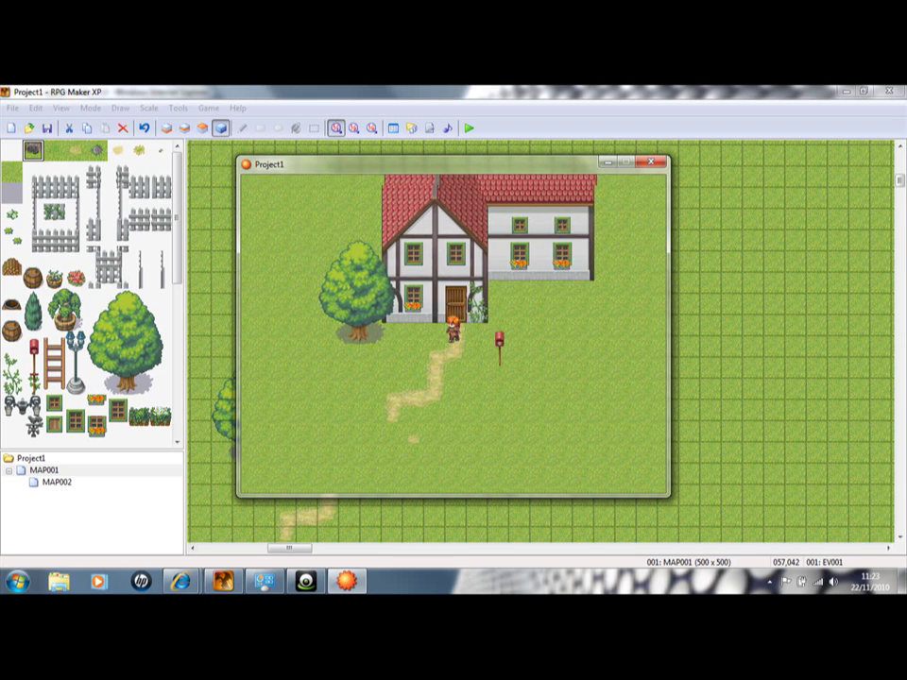
key("Up")
key("Up")
key("Up")
key("Up")
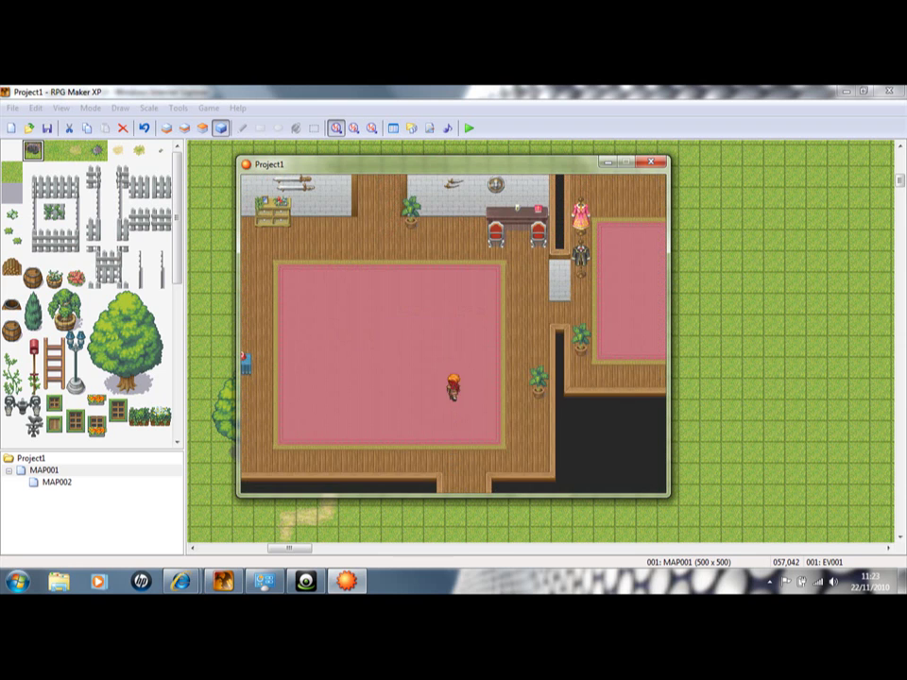
key("Up")
key("Up")
key("Left")
key("Up")
key("Up")
key("Up")
key("Up")
key("Up")
key("Up")
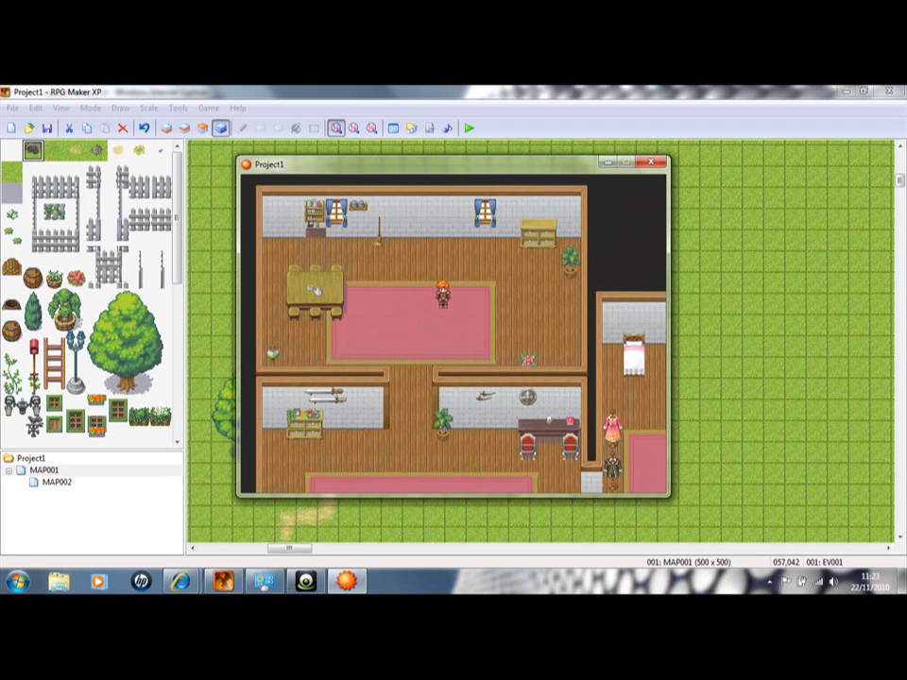
Walk the hero down past the lower rooms and right toward the side rooms.
key("Down")
key("Down")
key("Down")
key("Down")
key("Down")
key("Down")
key("Down")
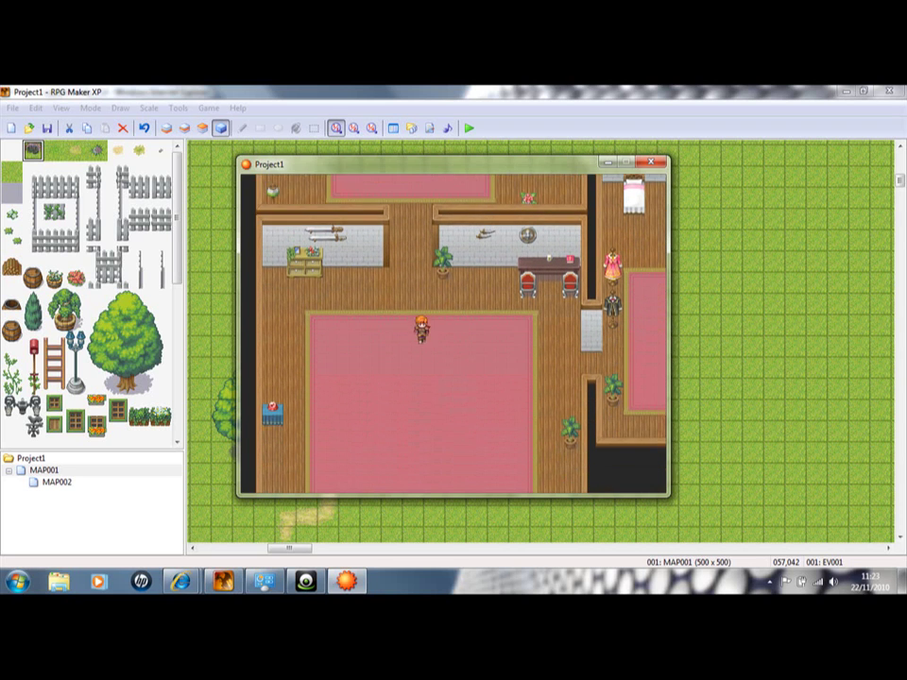
key("Right")
key("Right")
key("Right")
key("Right")
key("Right")
key("Right")
key("Right")
key("Right")
key("Right")
key("Right")
key("Right")
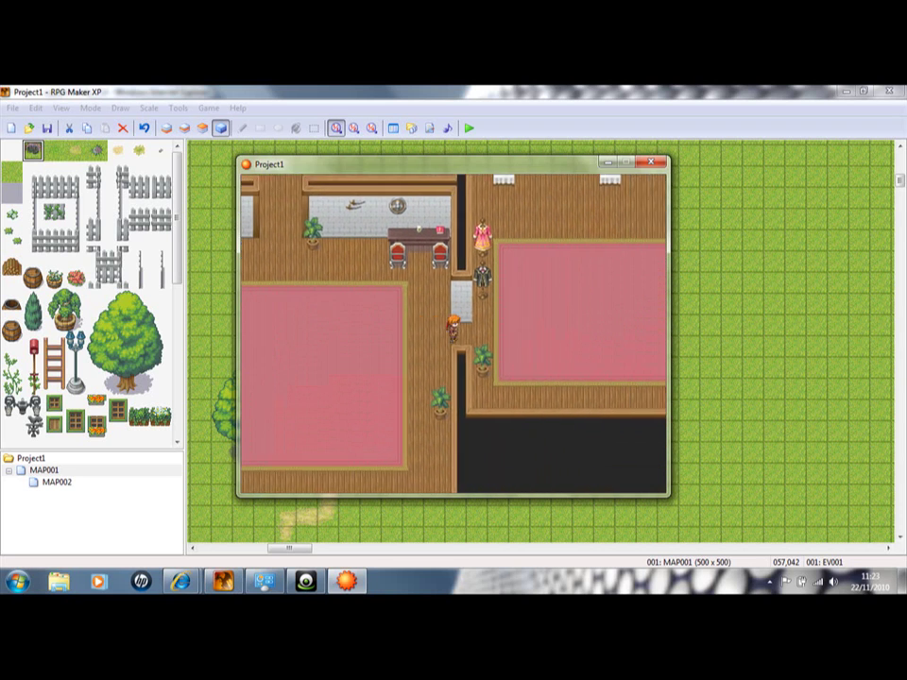
key("Up")
key("Up")
key("Up")
key("Up")
key("Up")
key("Up")
key("Up")
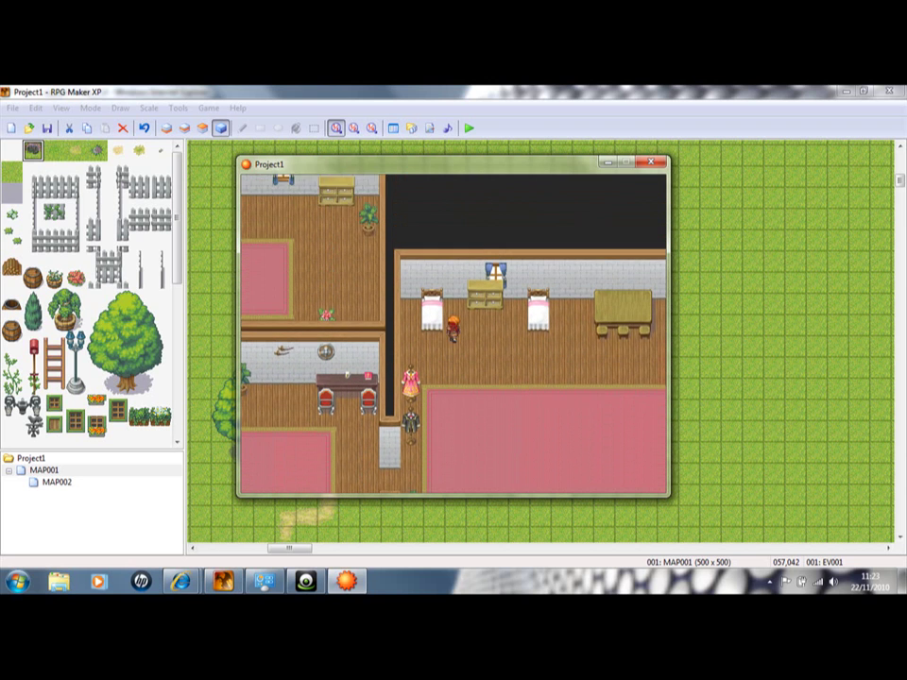
key("Right")
key("Right")
key("Right")
key("Down")
key("Right")
key("Right")
key("Right")
key("Down")
key("Down")
key("Down")
Walk the hero to the small room's doorway and up into the bedroom.
key("Right")
key("Right")
key("Right")
key("Right")
key("Down")
key("Down")
key("Down")
key("Down")
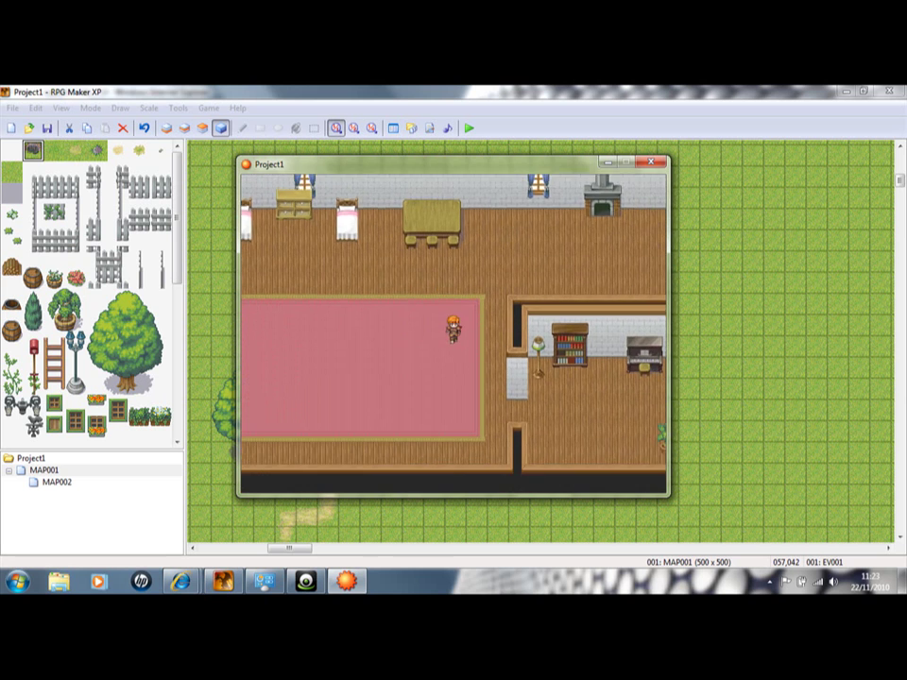
key("Down")
key("Right")
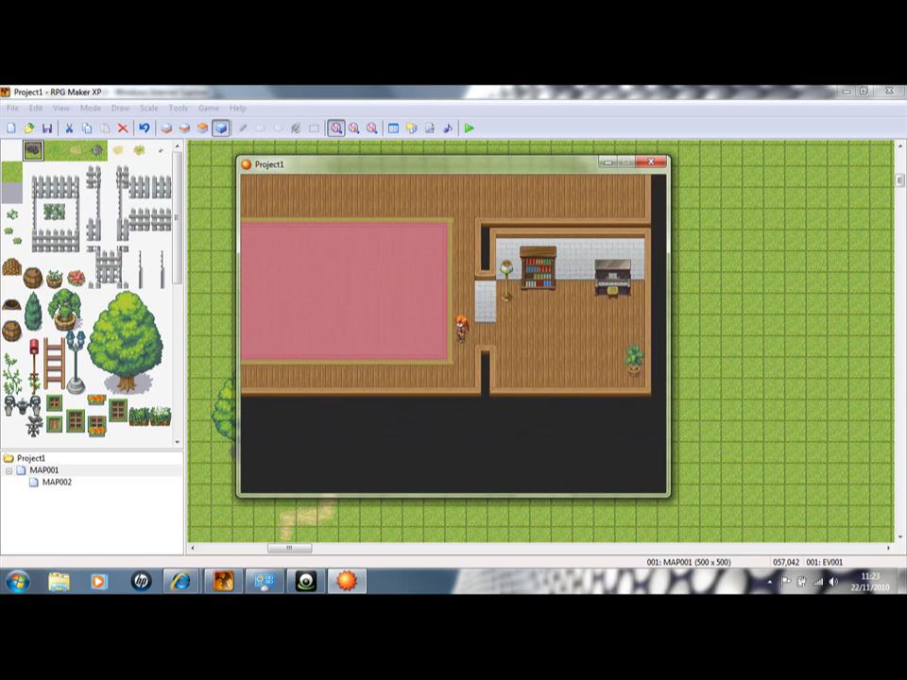
key("Left")
key("Up")
key("Up")
key("Up")
key("Up")
key("Up")
key("Up")
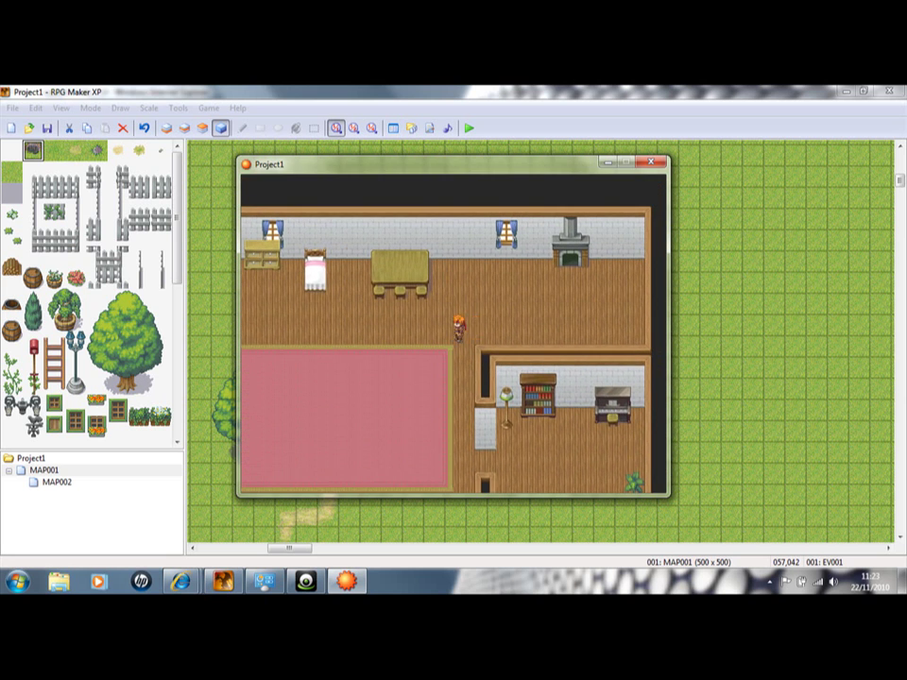
Walk the hero back onto the central carpet and left across the interior.
key("Left")
key("Left")
key("Left")
key("Left")
key("Down")
key("Down")
key("Left")
key("Down")
key("Down")
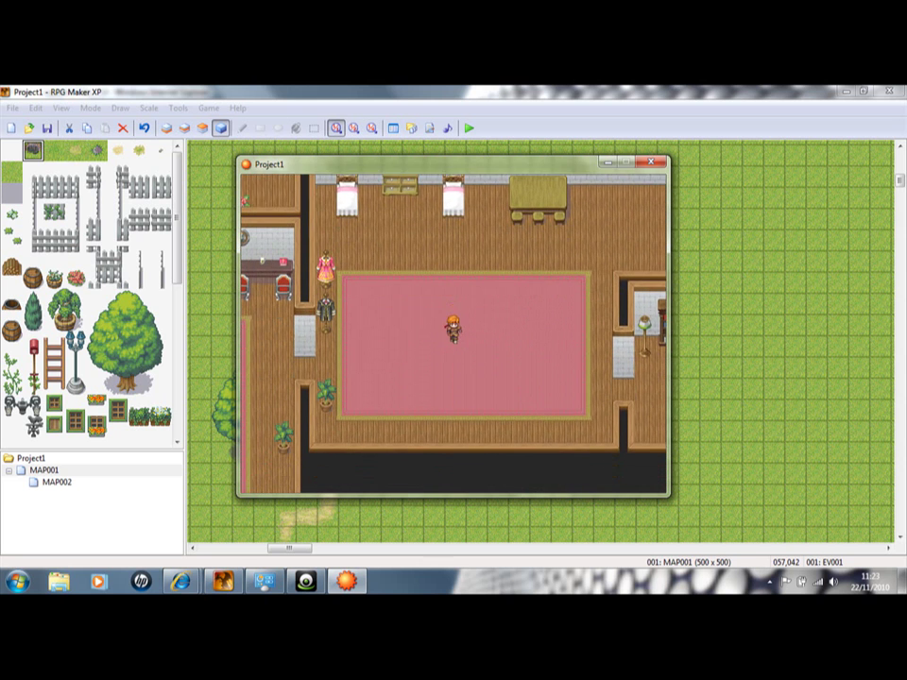
key("Down")
key("Left")
key("Left")
key("Left")
key("Left")
key("Left")
key("Left")
key("Left")
key("Left")
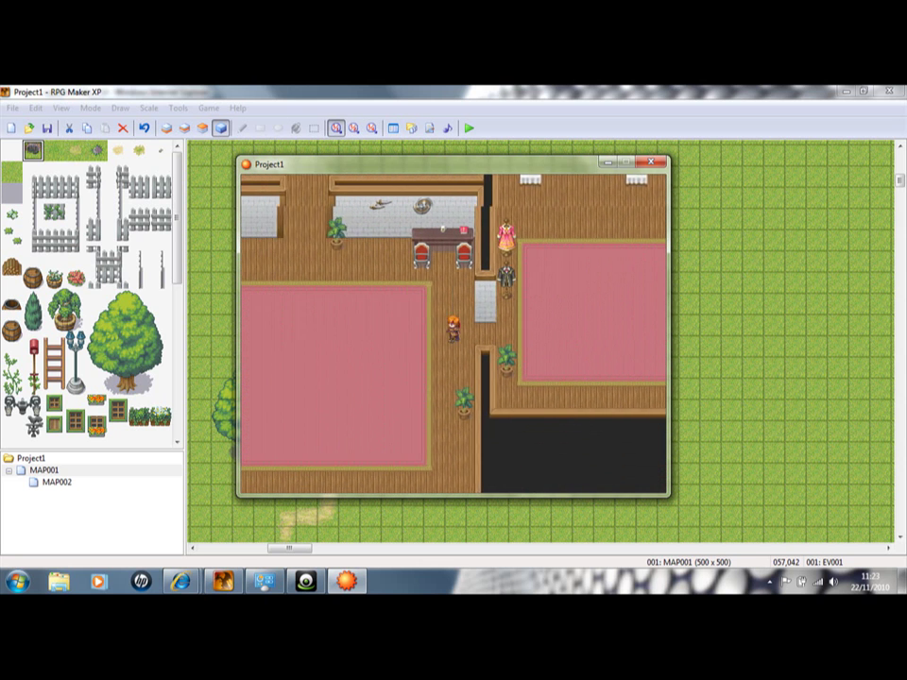
Walk the hero onto the large carpet by the entrance and move around on it.
key("Up")
key("Left")
key("Left")
key("Down")
key("Down")
key("Left")
key("Left")
key("Left")
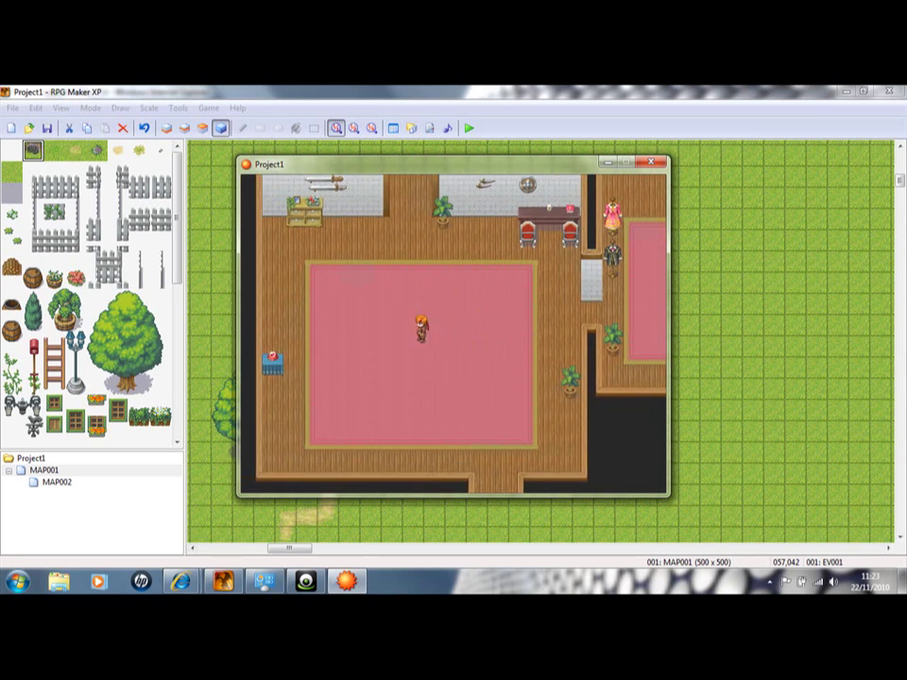
key("Left")
key("Left")
key("Down")
key("Down")
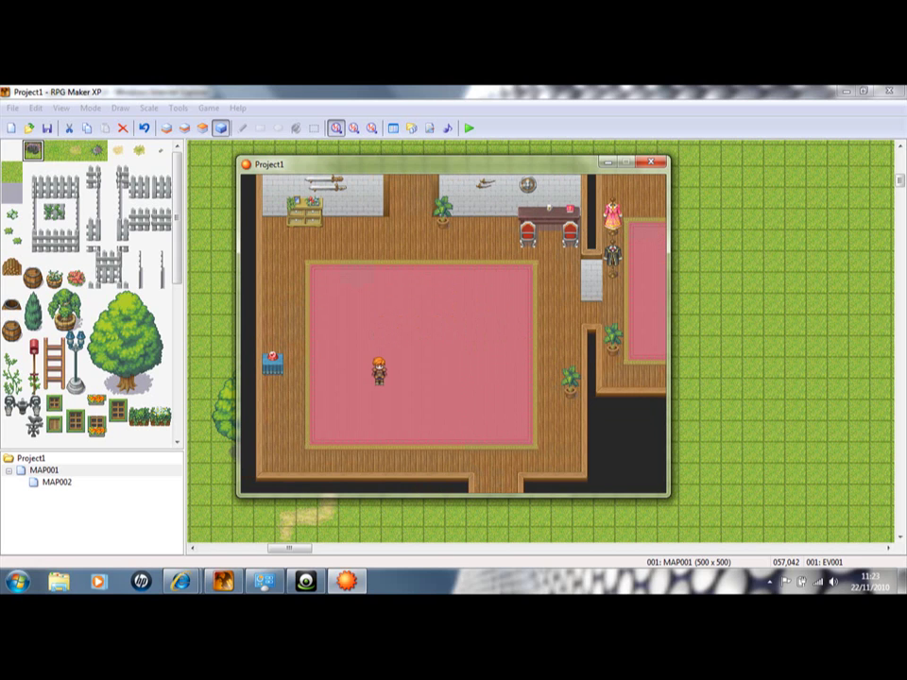